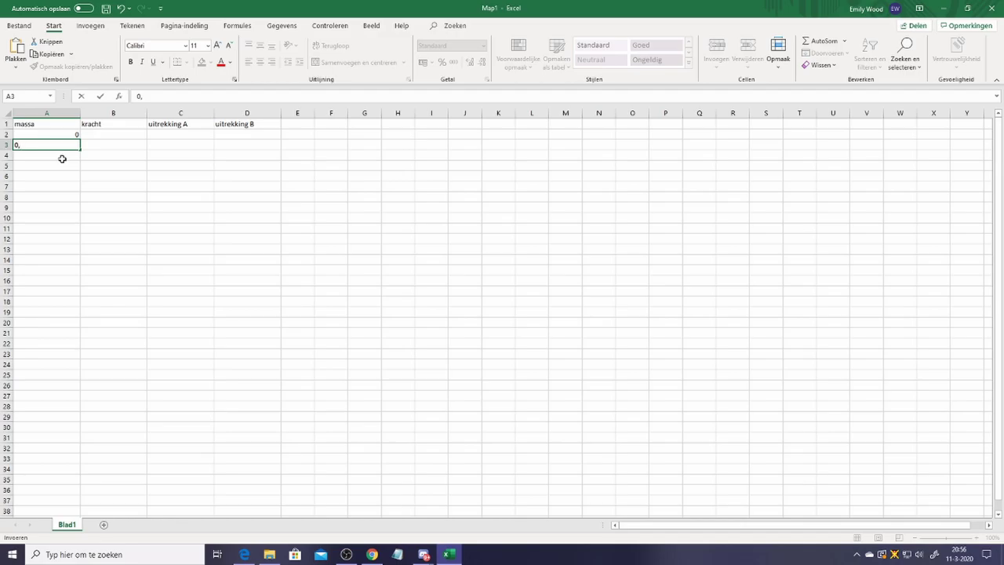
# Fill the massa series down to 0,14 in A9, and fill kracht in B2:B9 as a series starting with 0 and 0,1962.
pyautogui.click(114, 156)
pyautogui.moveTo(67, 135); pyautogui.dragTo(79, 217)
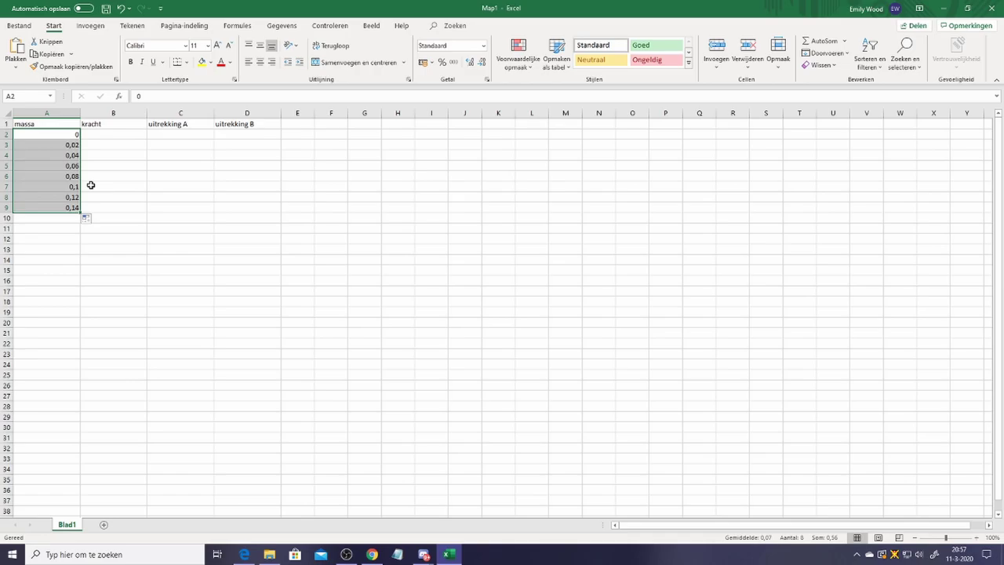
pyautogui.click(121, 136)
pyautogui.write('0')
pyautogui.press('Return')
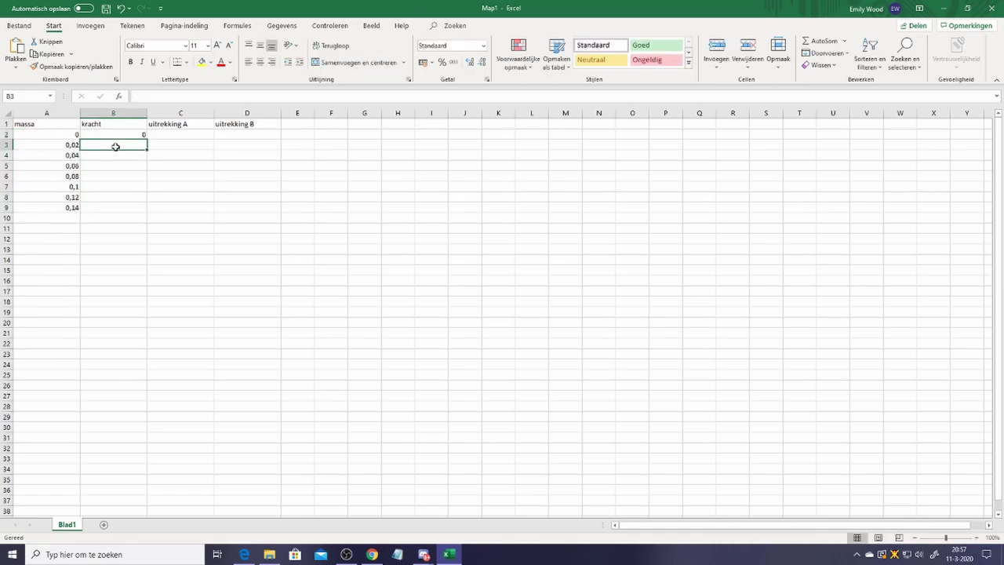
pyautogui.write('0,1962')
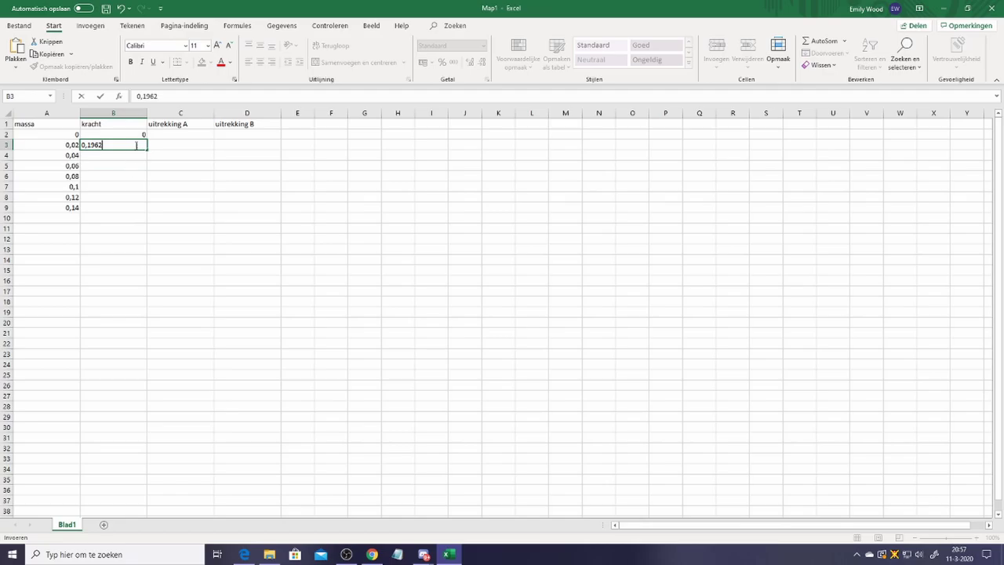
pyautogui.moveTo(134, 136); pyautogui.dragTo(149, 217)
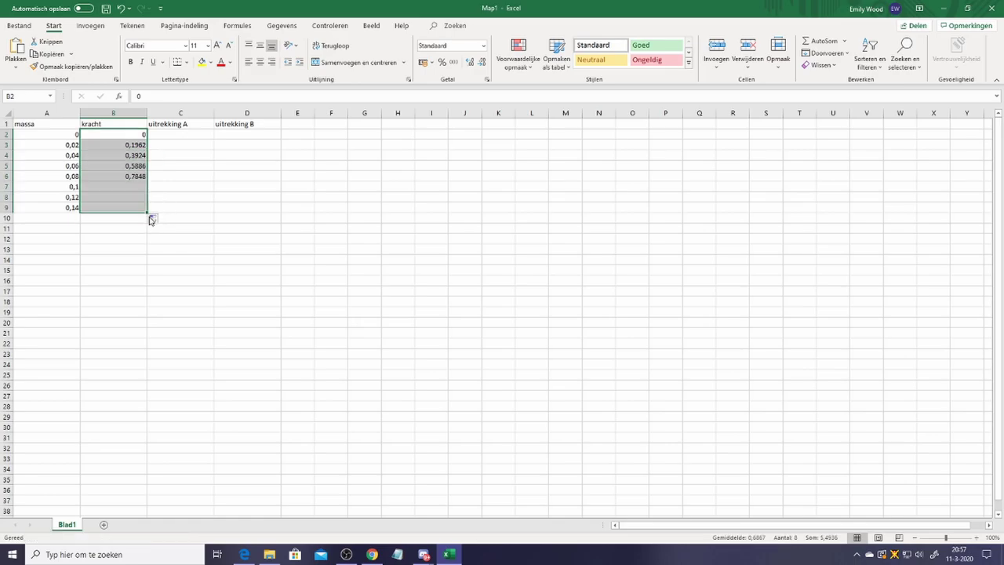
# Enter 0 and 1,9 as the first uitrekking A values and extend the series from C2 down to C9.
pyautogui.click(180, 135)
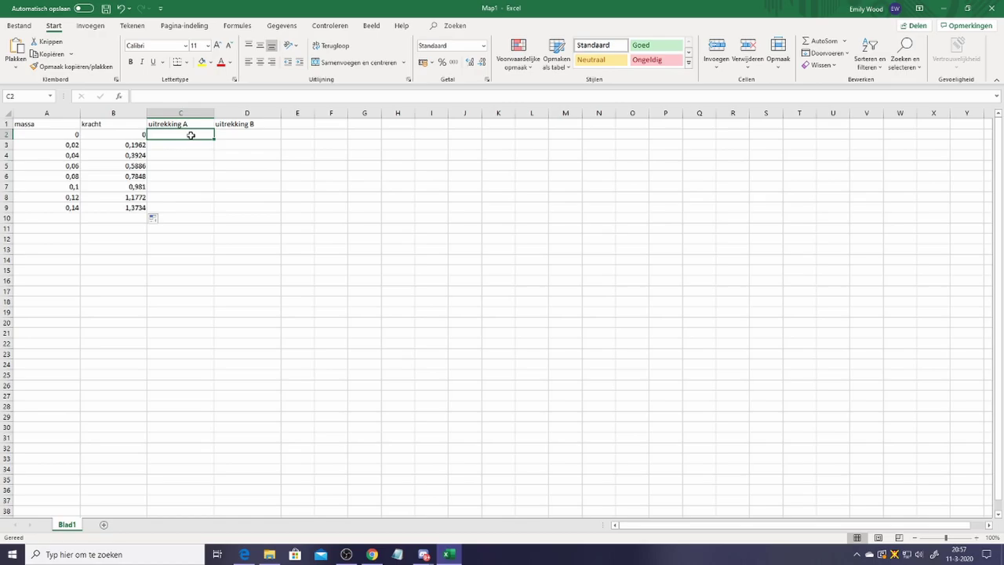
pyautogui.write('0')
pyautogui.press('Return')
pyautogui.write('1,9')
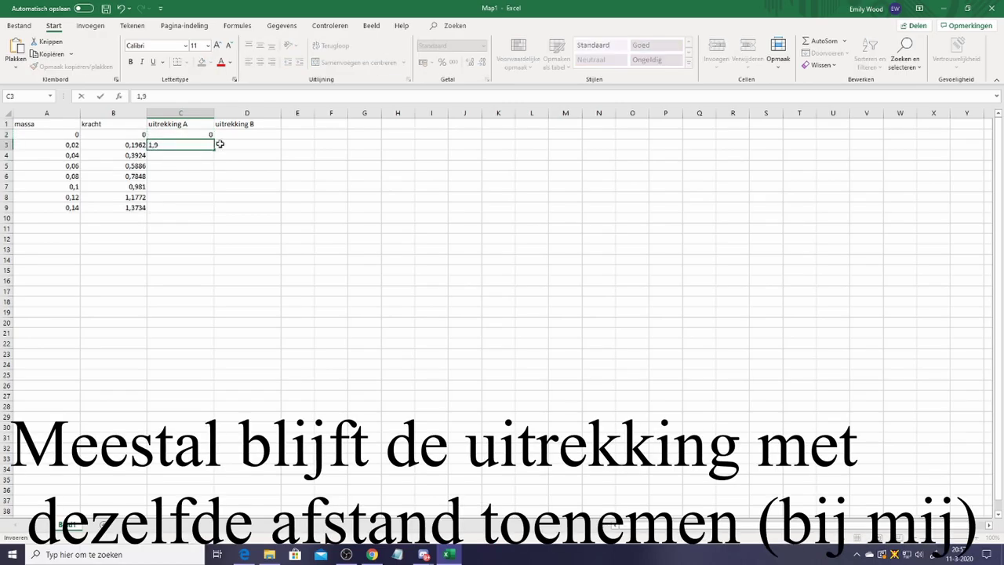
pyautogui.click(218, 144)
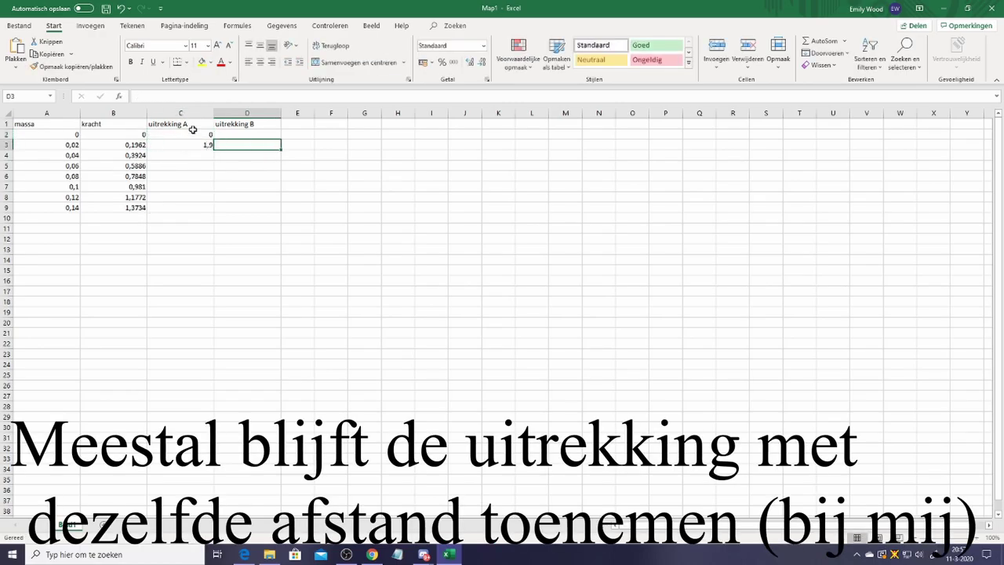
pyautogui.moveTo(185, 134); pyautogui.dragTo(212, 213)
pyautogui.click(248, 132)
pyautogui.click(201, 137)
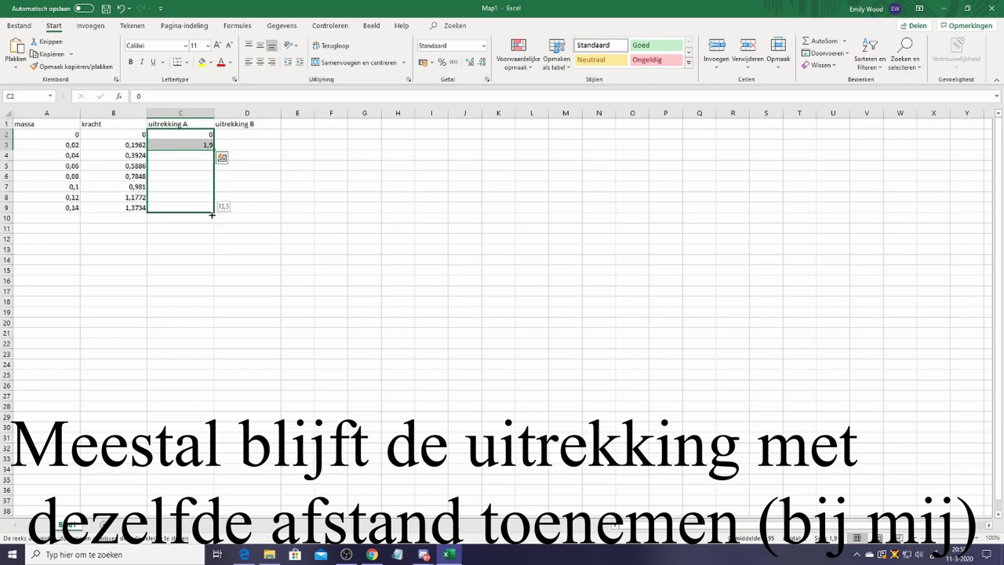
pyautogui.moveTo(211, 213); pyautogui.dragTo(211, 213)
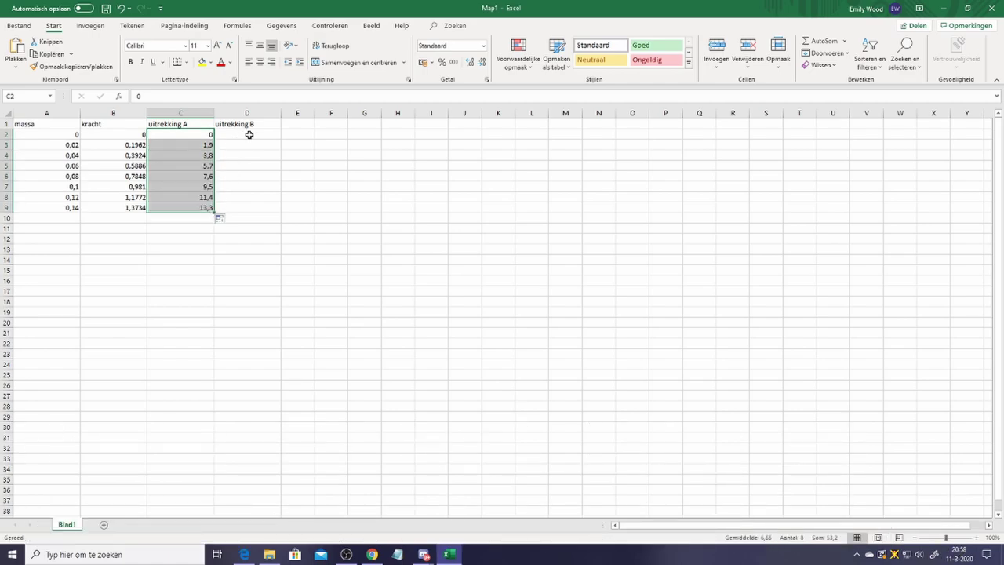
# Enter 0 and 1 as the first uitrekking B values and extend the series from D2 down to D9.
pyautogui.moveTo(48, 134); pyautogui.dragTo(105, 204)
pyautogui.moveTo(247, 135)
pyautogui.mouseDown()
pyautogui.moveTo(240, 168)
pyautogui.moveTo(666, 188)
pyautogui.moveTo(262, 137)
pyautogui.mouseUp()
pyautogui.write('0')
pyautogui.press('Return')
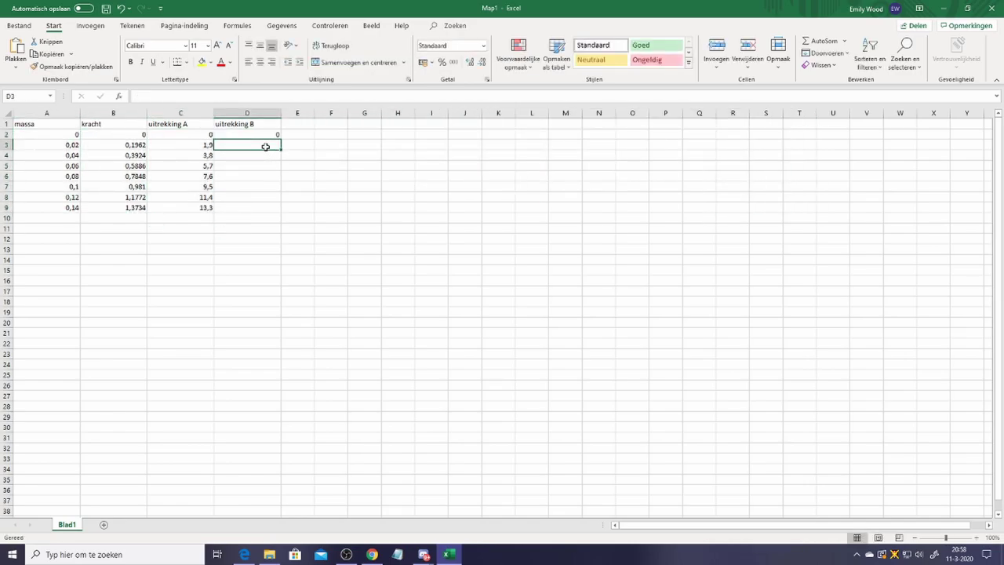
pyautogui.write('1')
pyautogui.click(287, 139)
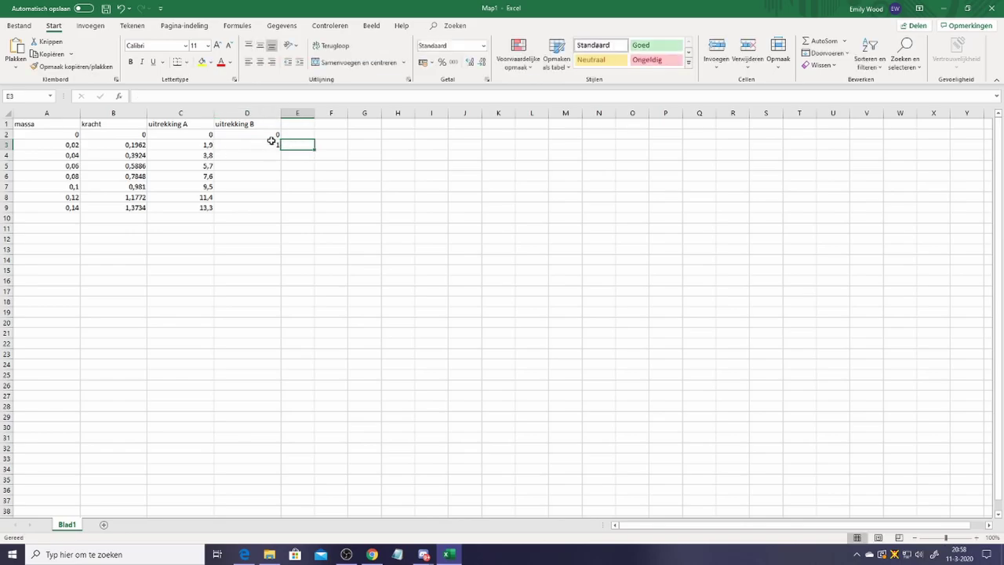
pyautogui.moveTo(264, 135); pyautogui.dragTo(271, 199)
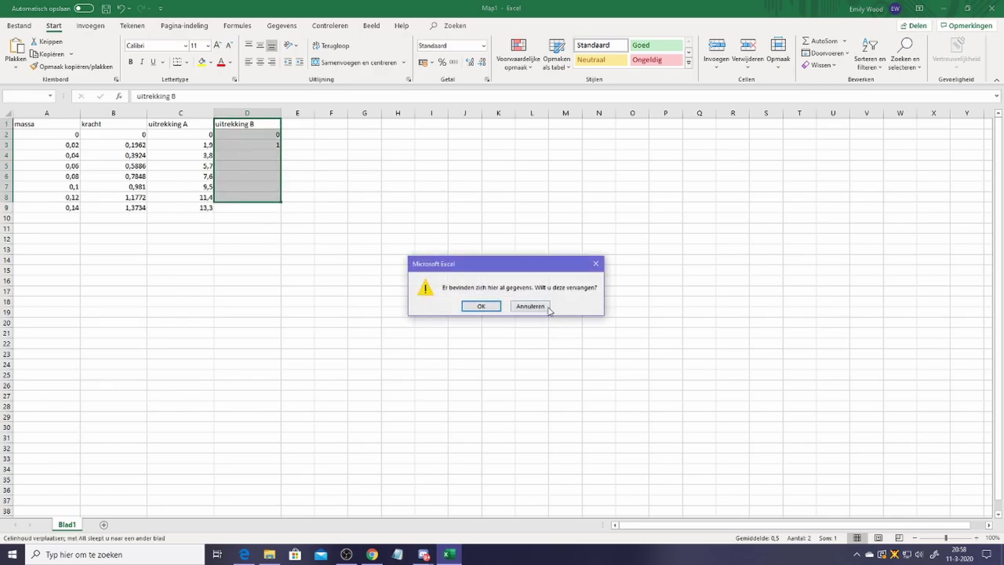
pyautogui.click(548, 307)
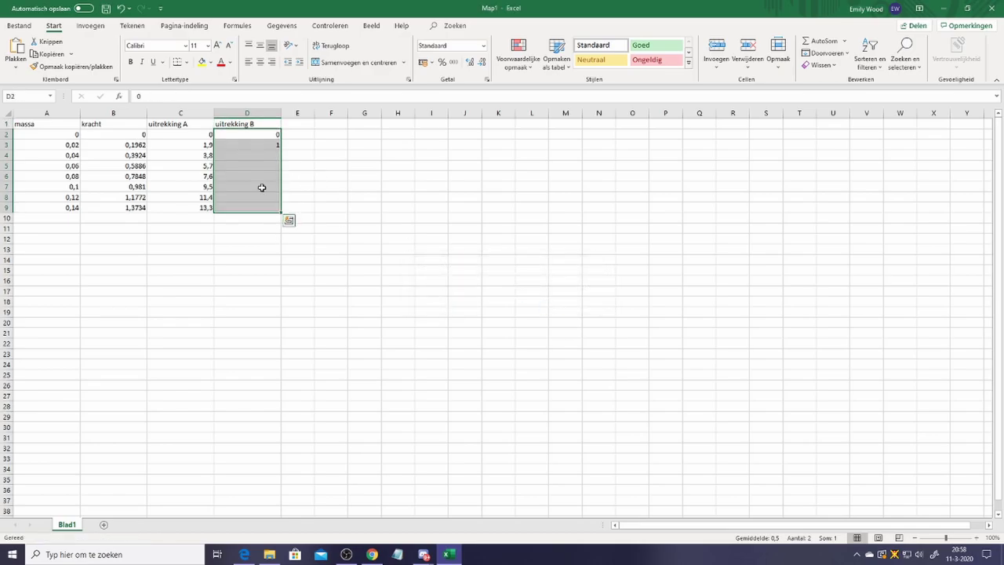
pyautogui.click(364, 185)
pyautogui.moveTo(260, 136); pyautogui.dragTo(275, 210)
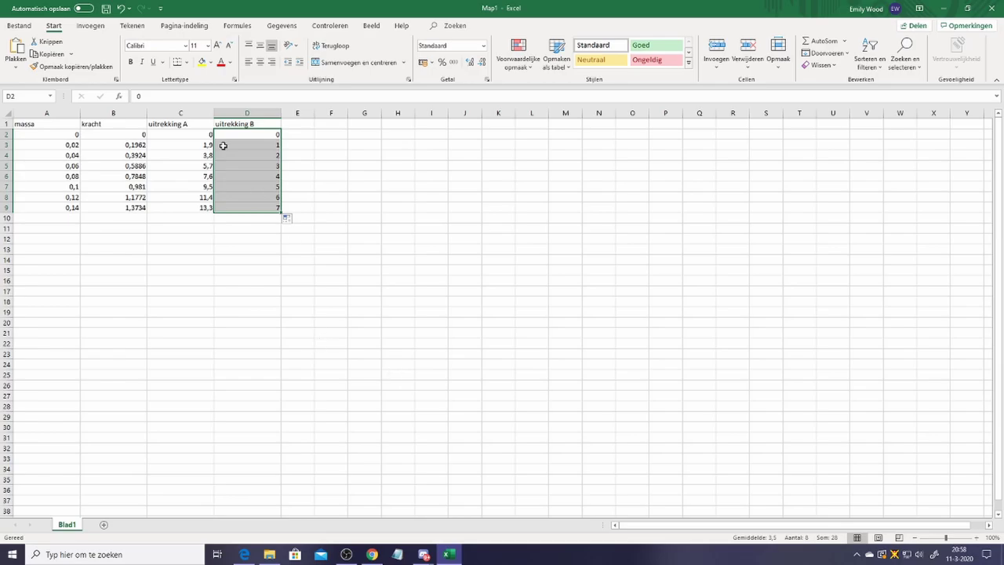
# Insert a scatter chart with smooth lines and markers from the uitrekking B values in D2:D9.
pyautogui.scroll(-1, 138, 29)
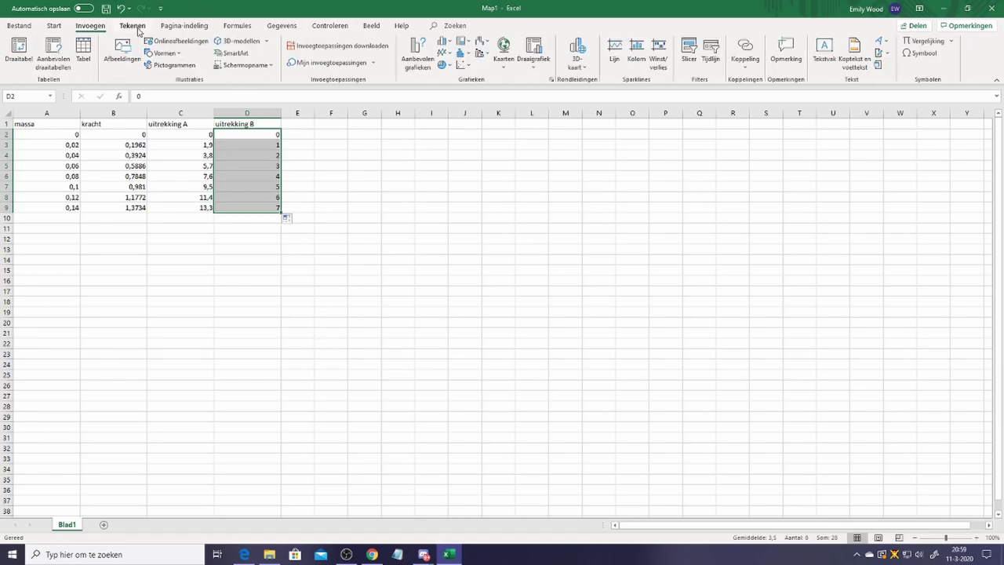
pyautogui.click(463, 65)
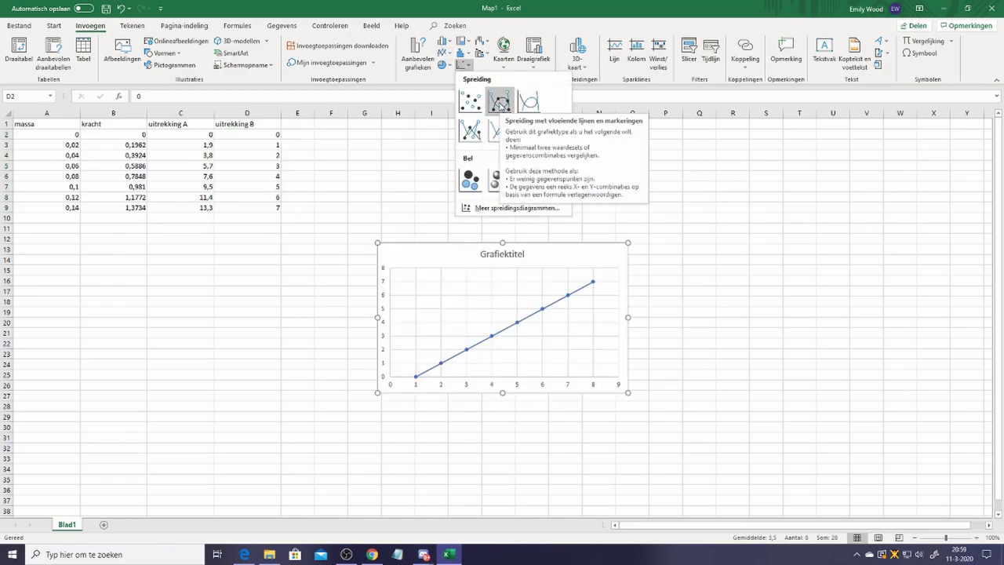
pyautogui.click(500, 102)
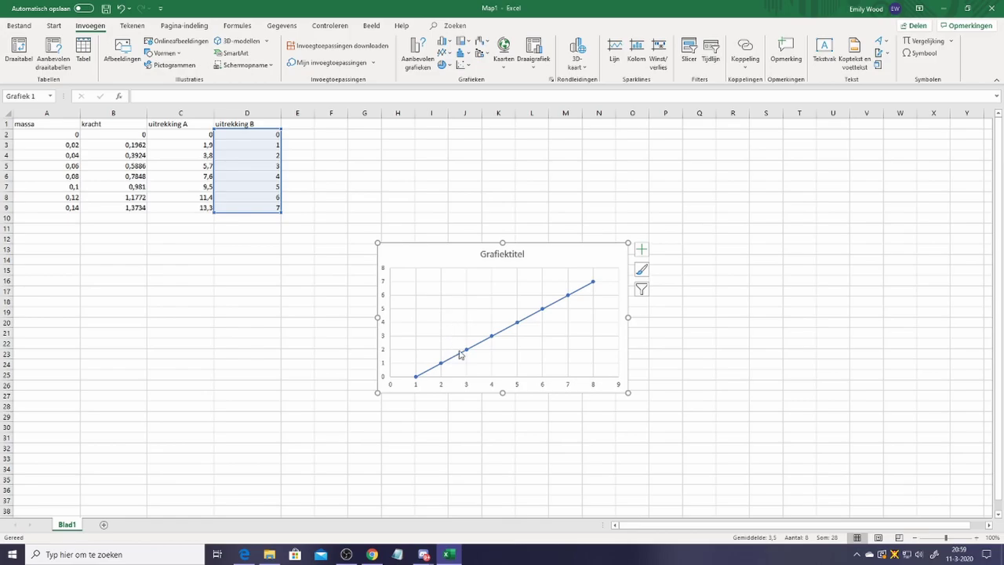
# Open the data source selection for the scatter chart and place the dialog clear of the table.
pyautogui.rightClick(568, 305)
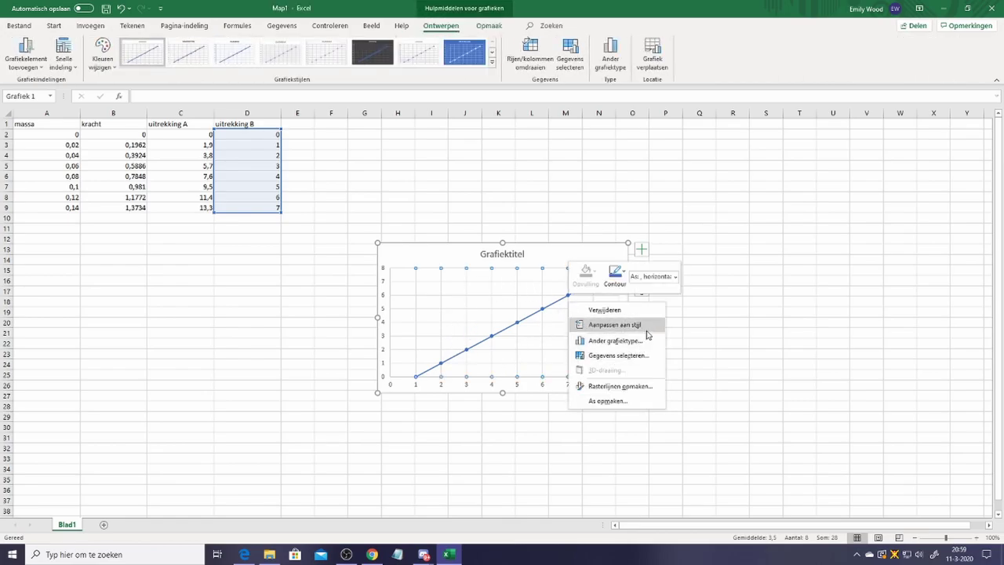
pyautogui.click(618, 355)
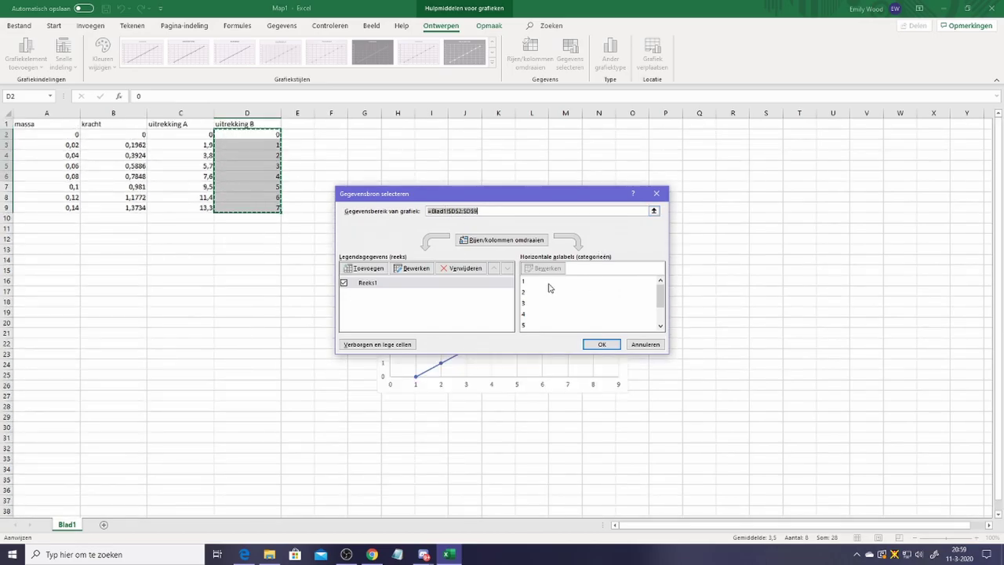
pyautogui.moveTo(470, 196); pyautogui.dragTo(757, 126)
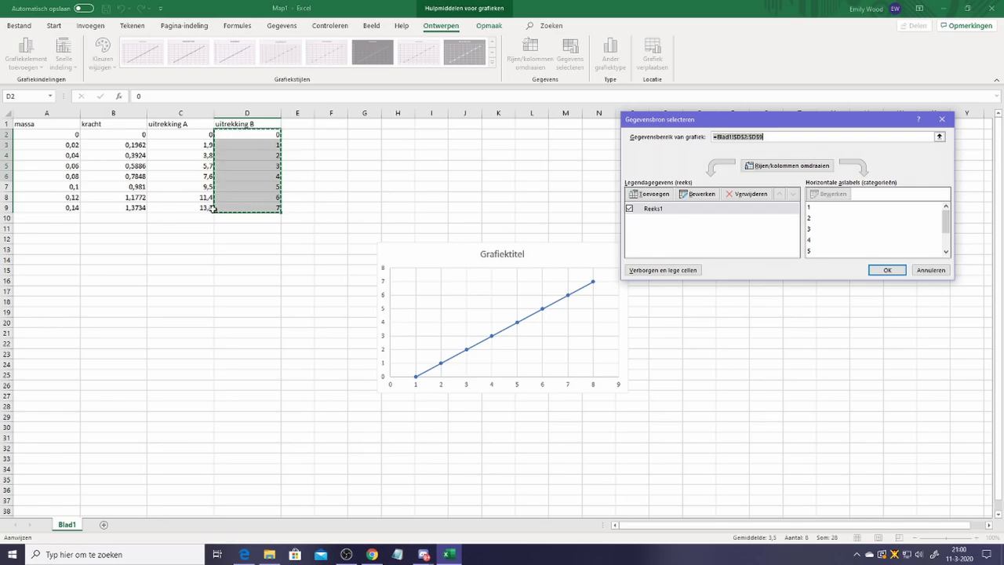
pyautogui.moveTo(738, 126); pyautogui.dragTo(496, 177)
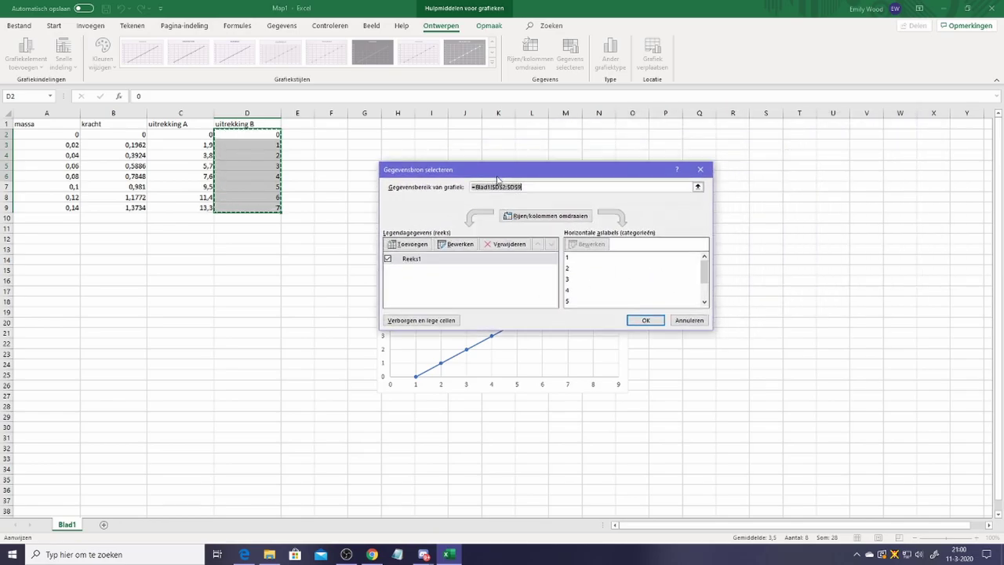
# Edit the series Reeks1 and set its X values to the kracht range B2:B9.
pyautogui.click(441, 248)
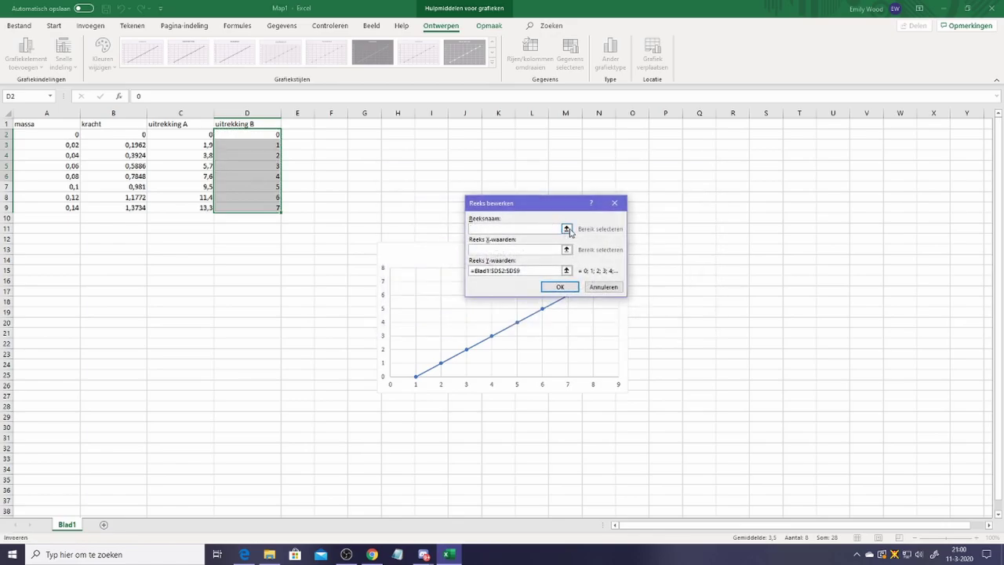
pyautogui.click(566, 229)
pyautogui.click(617, 220)
pyautogui.click(534, 248)
pyautogui.click(123, 135)
pyautogui.moveTo(124, 135); pyautogui.dragTo(125, 209)
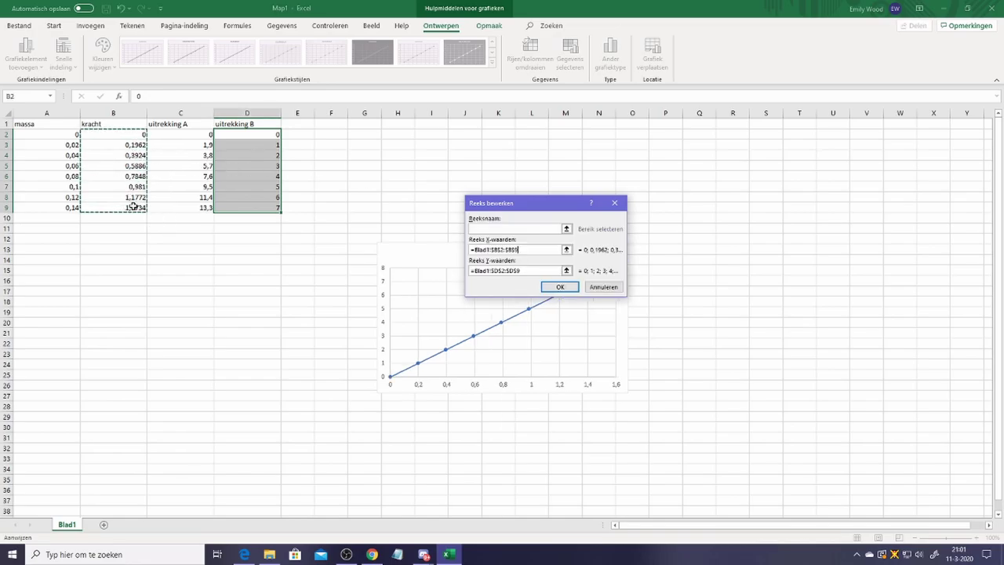
# Try to add the uitrekking A range C2:C9 to the series' Y values with a plus sign, and abandon the series edit.
pyautogui.click(560, 270)
pyautogui.click(550, 272)
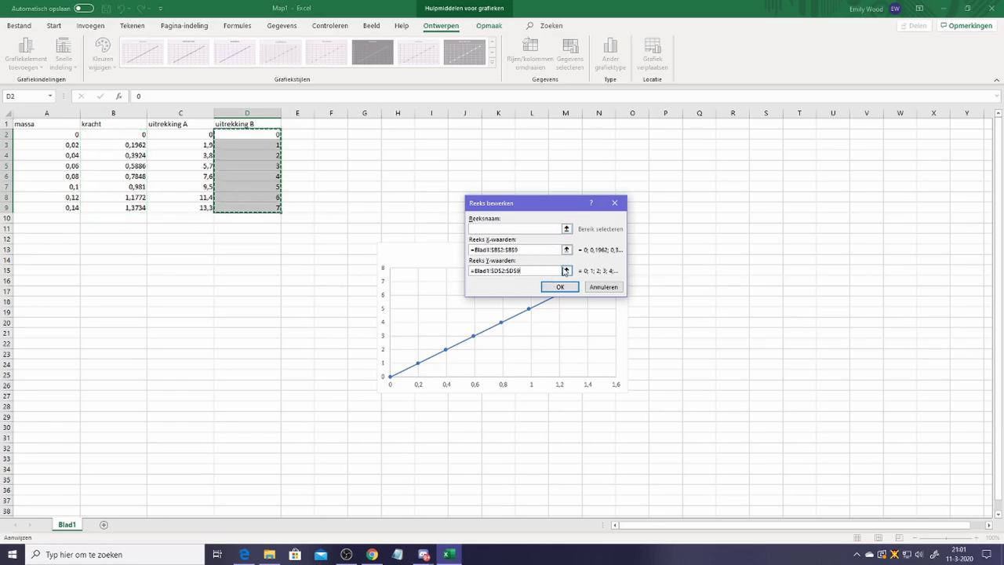
pyautogui.click(566, 269)
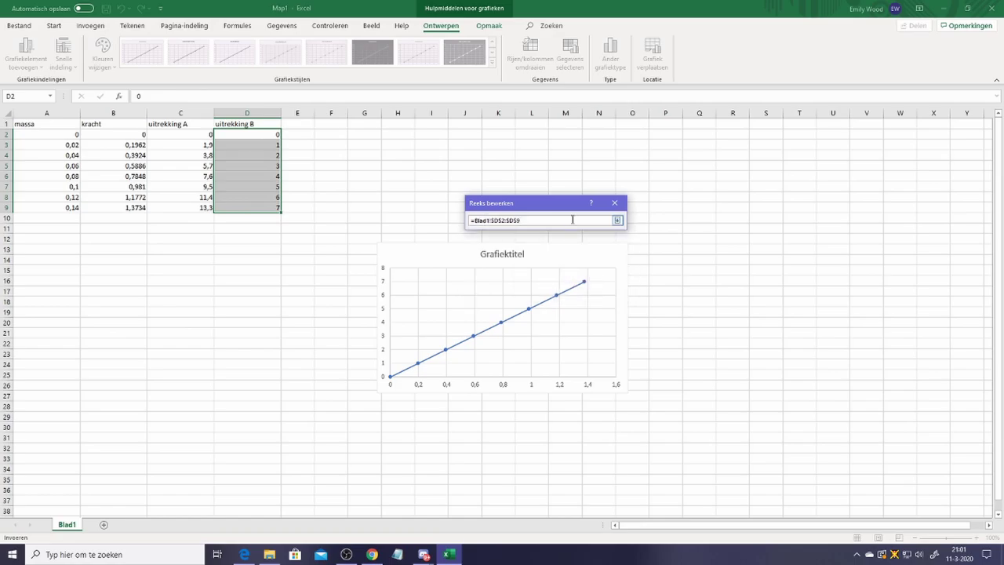
pyautogui.click(617, 220)
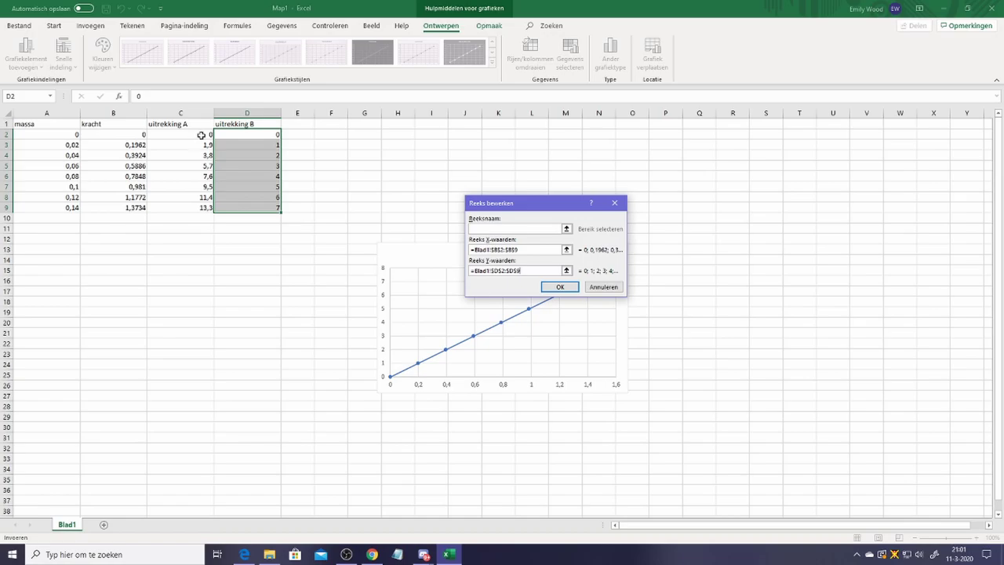
pyautogui.write('+')
pyautogui.moveTo(201, 135); pyautogui.dragTo(206, 210)
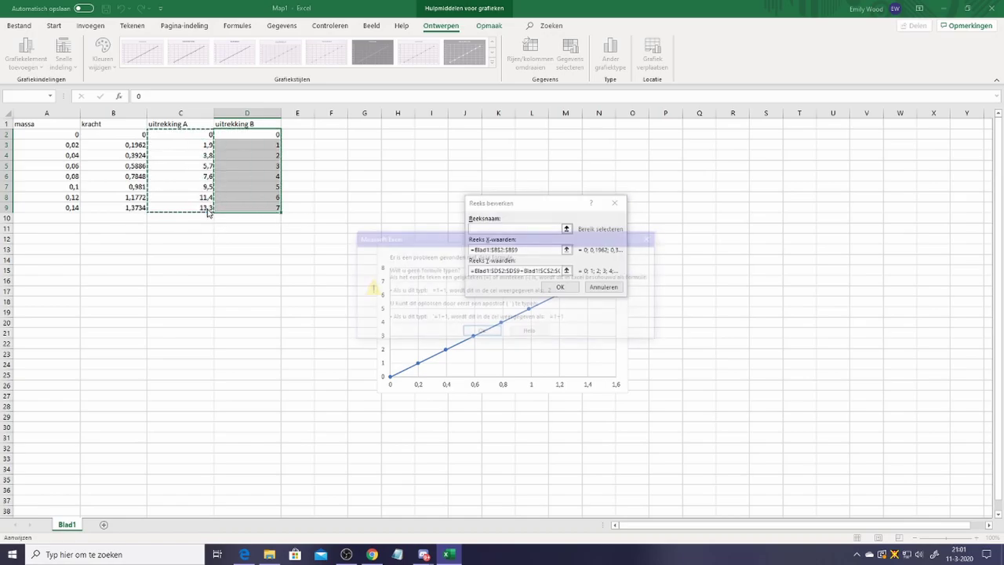
pyautogui.press('Return')
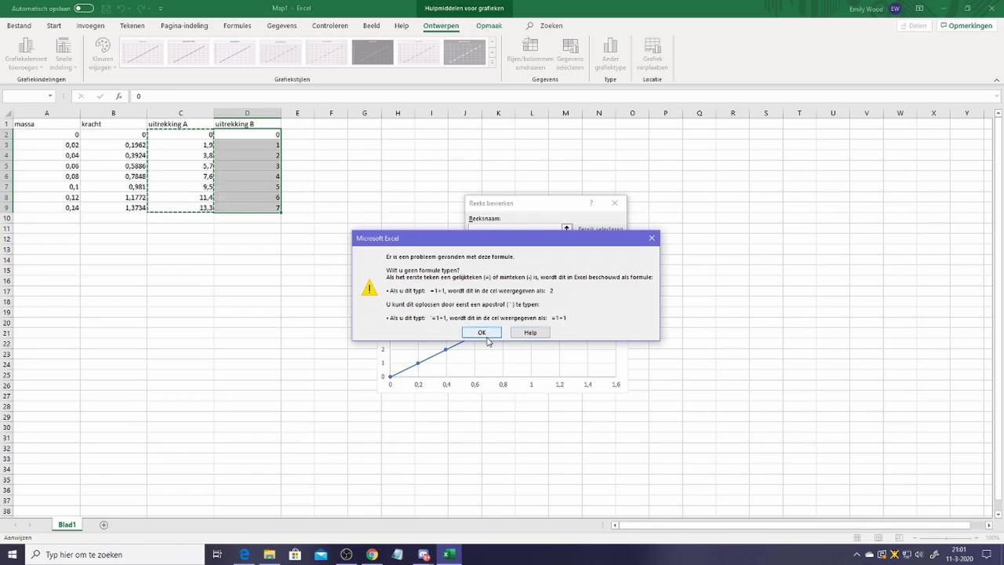
pyautogui.click(483, 332)
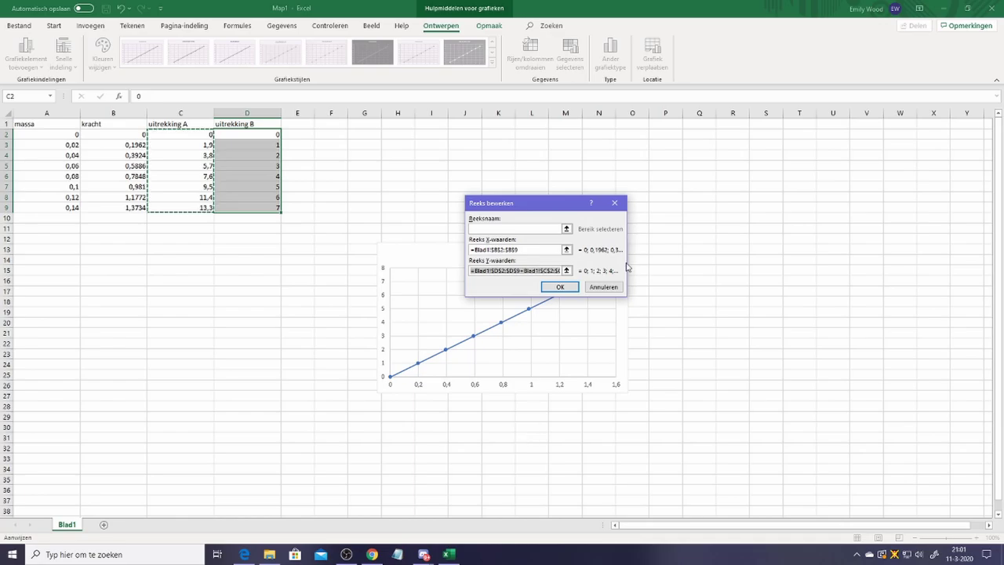
pyautogui.click(507, 228)
pyautogui.click(555, 287)
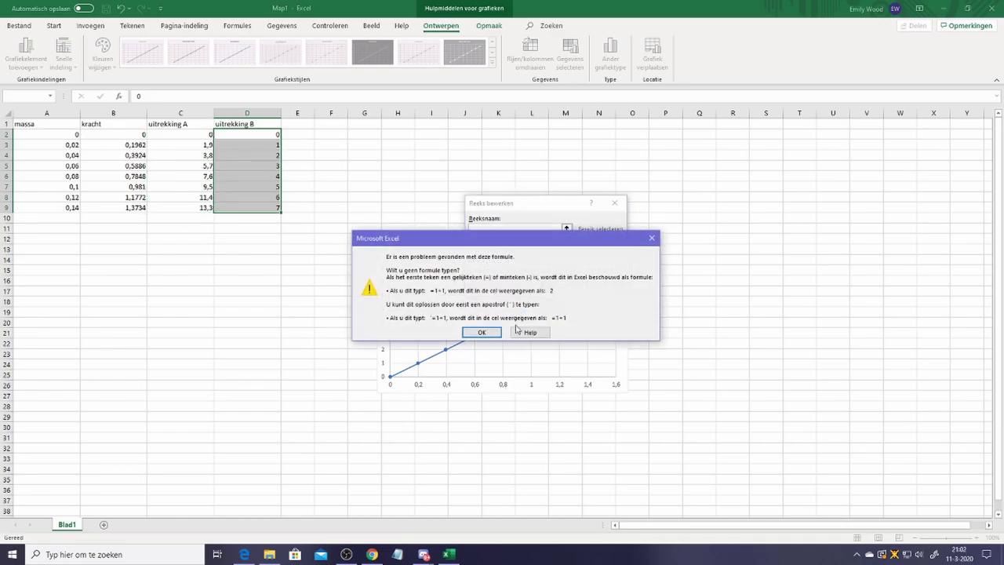
pyautogui.click(580, 329)
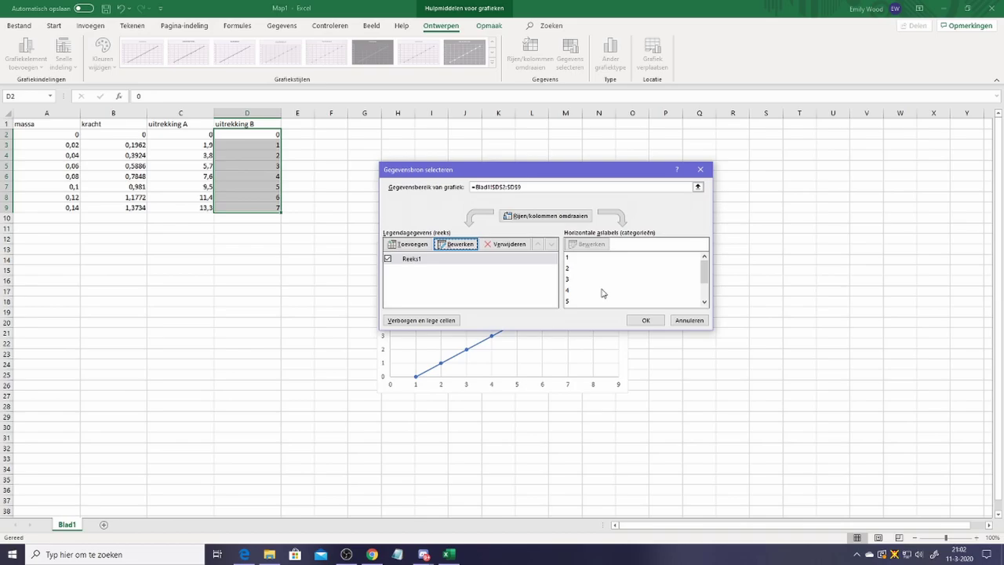
# Edit the chart series, setting its X values to the kracht range B2:B9 and its Y values to the uitrekking A range C2:C9.
pyautogui.click(456, 244)
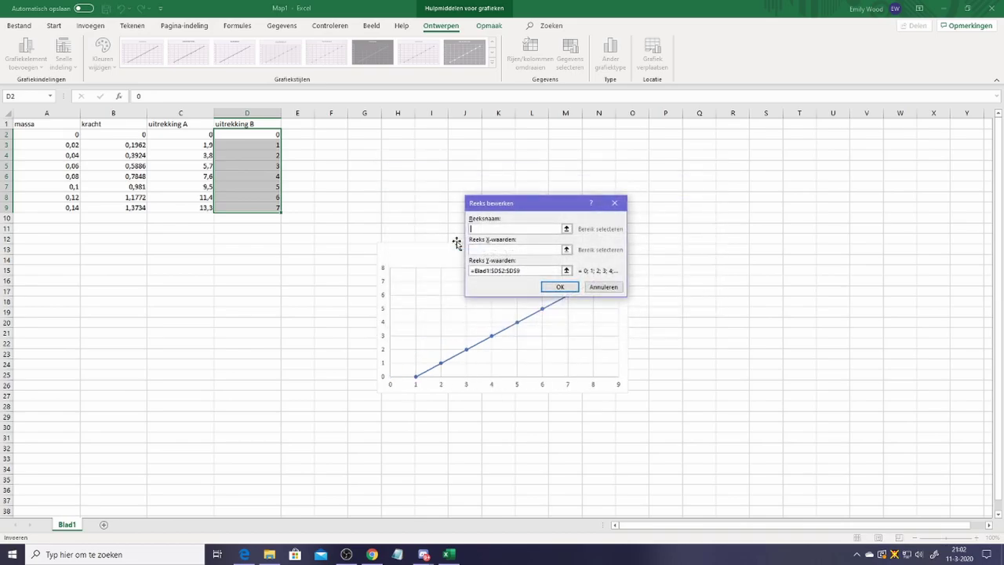
pyautogui.click(566, 250)
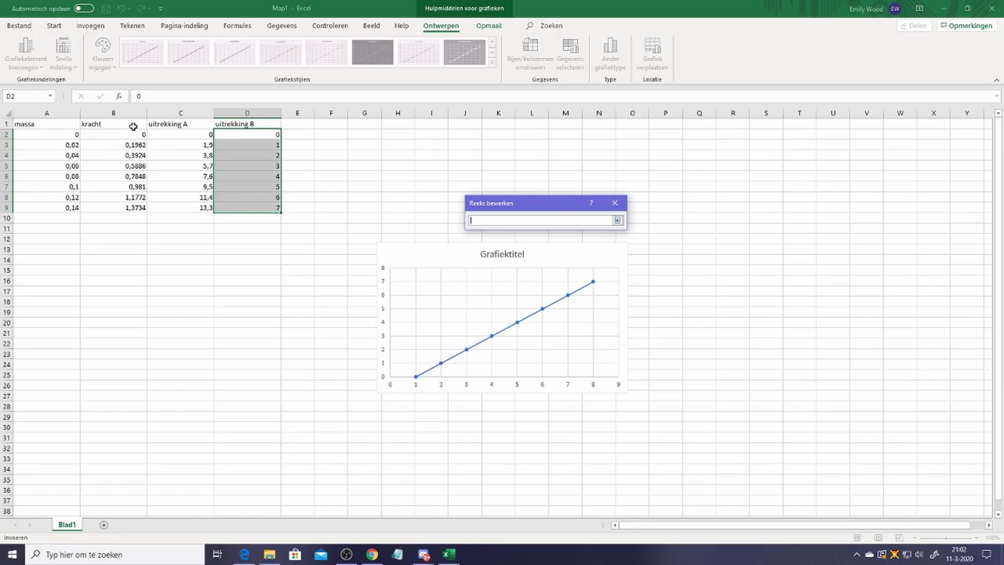
pyautogui.moveTo(123, 138); pyautogui.dragTo(138, 207)
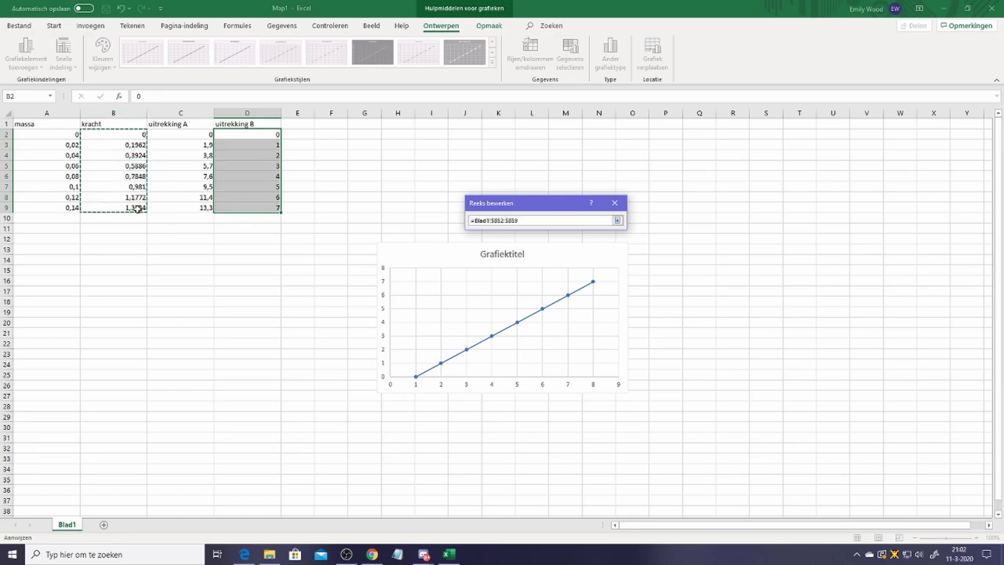
pyautogui.click(617, 221)
pyautogui.click(565, 270)
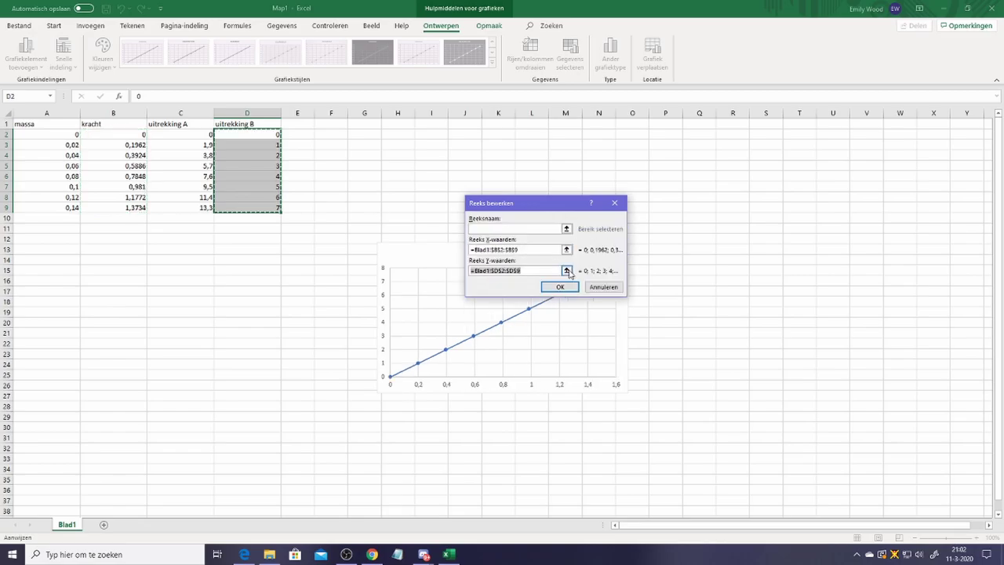
pyautogui.moveTo(193, 134); pyautogui.dragTo(195, 207)
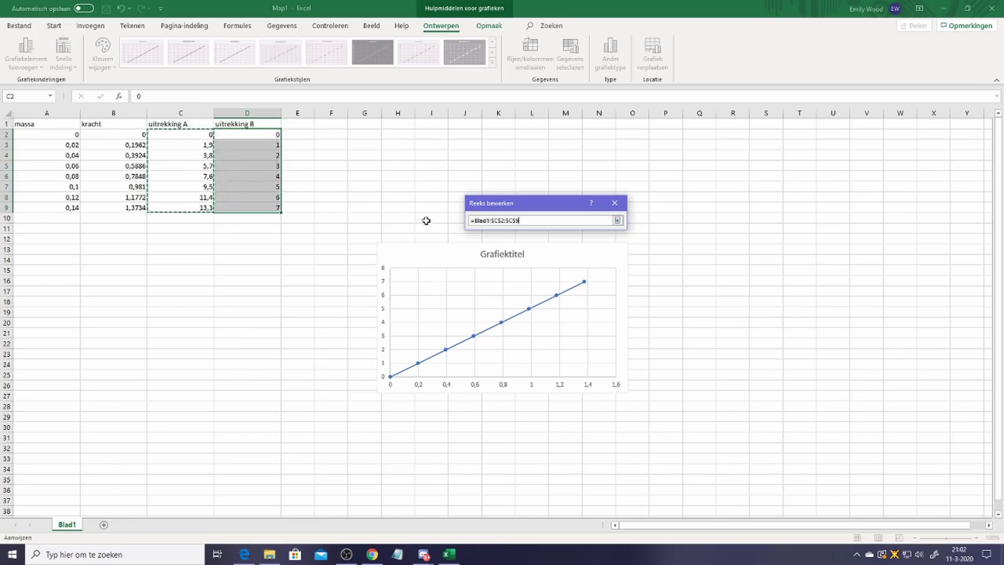
pyautogui.click(616, 222)
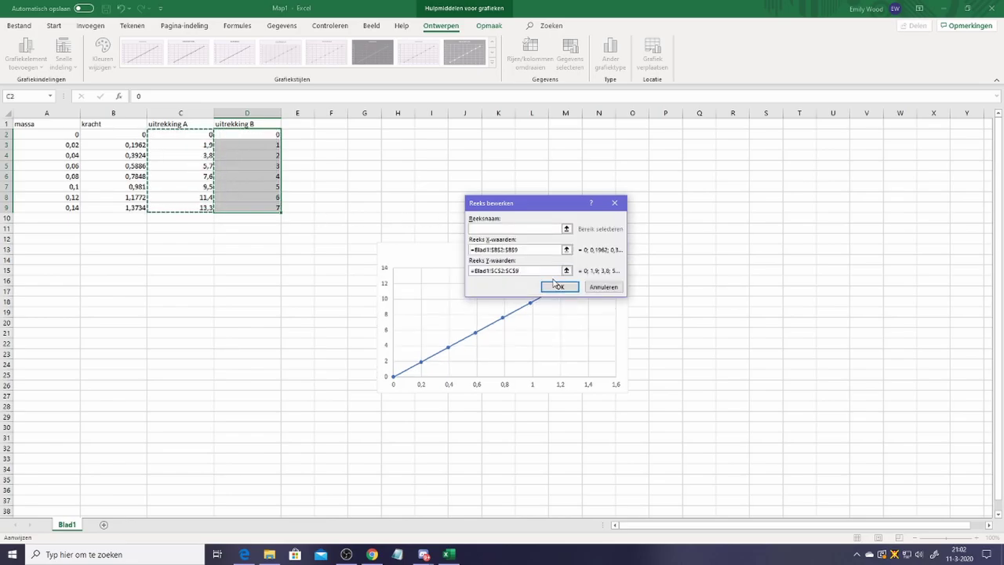
# Name the series Veer A and confirm the series edit.
pyautogui.click(540, 229)
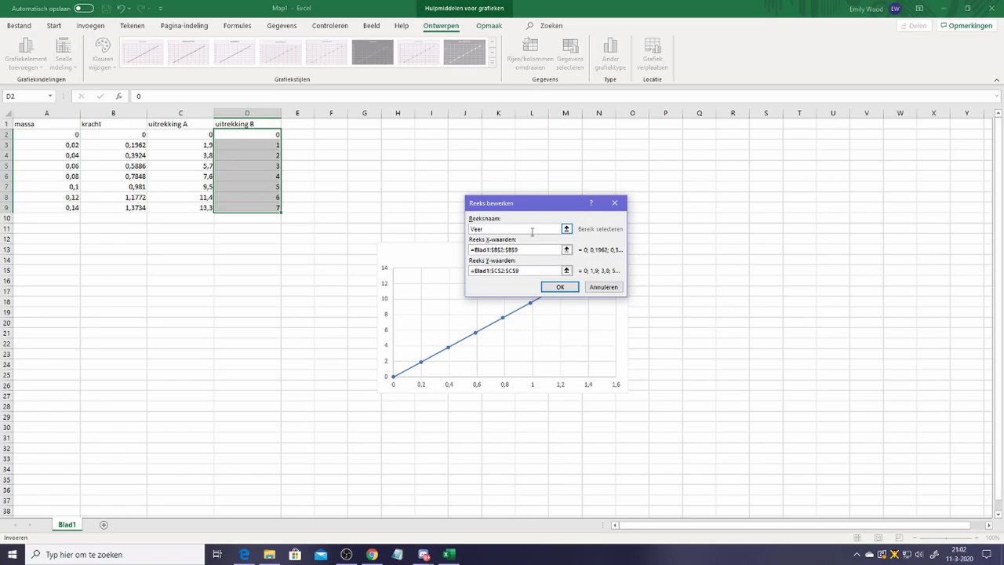
pyautogui.click(550, 287)
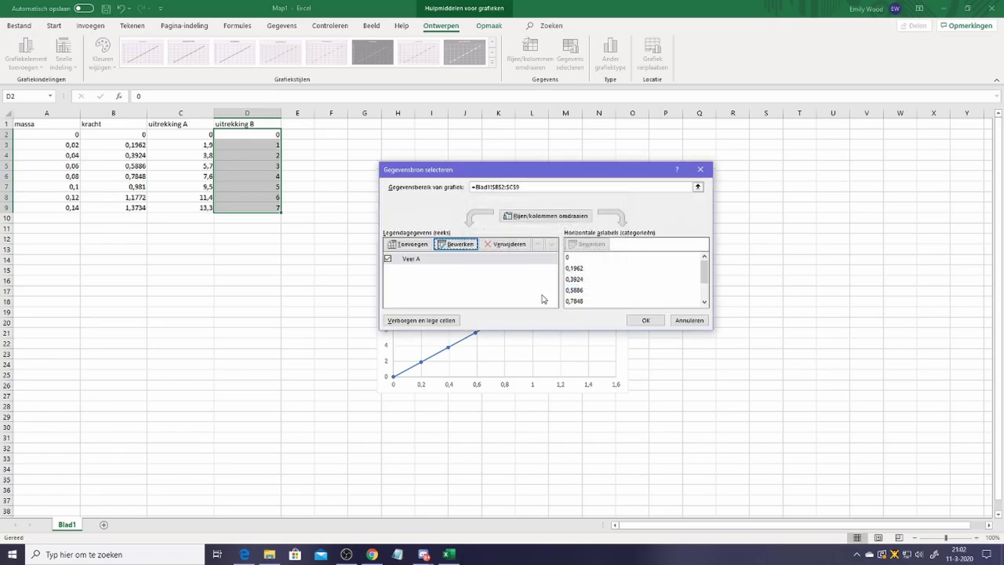
pyautogui.scroll(-1, 608, 295)
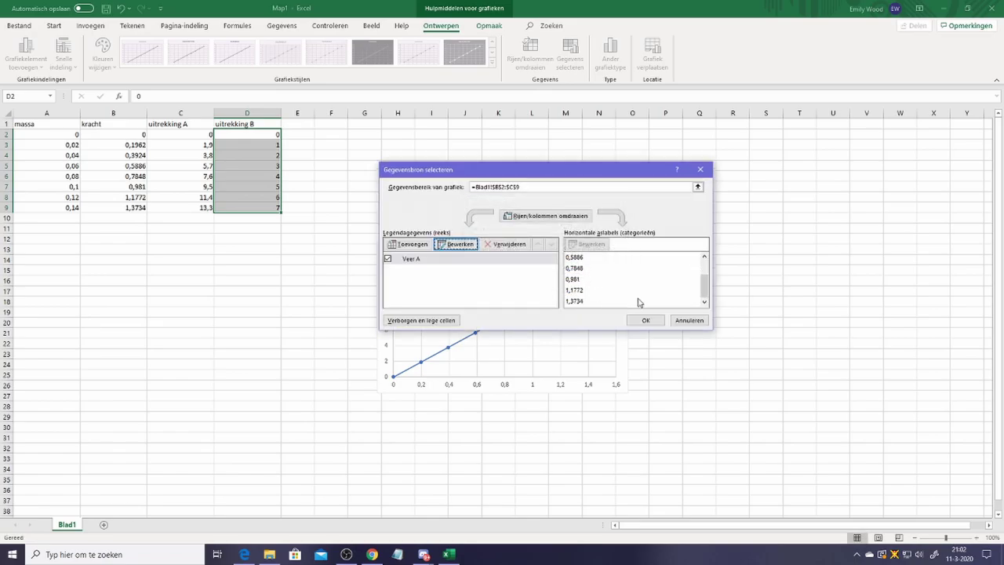
# Add a second series named Veer B with the kracht range B2:B9 as its X values.
pyautogui.click(413, 243)
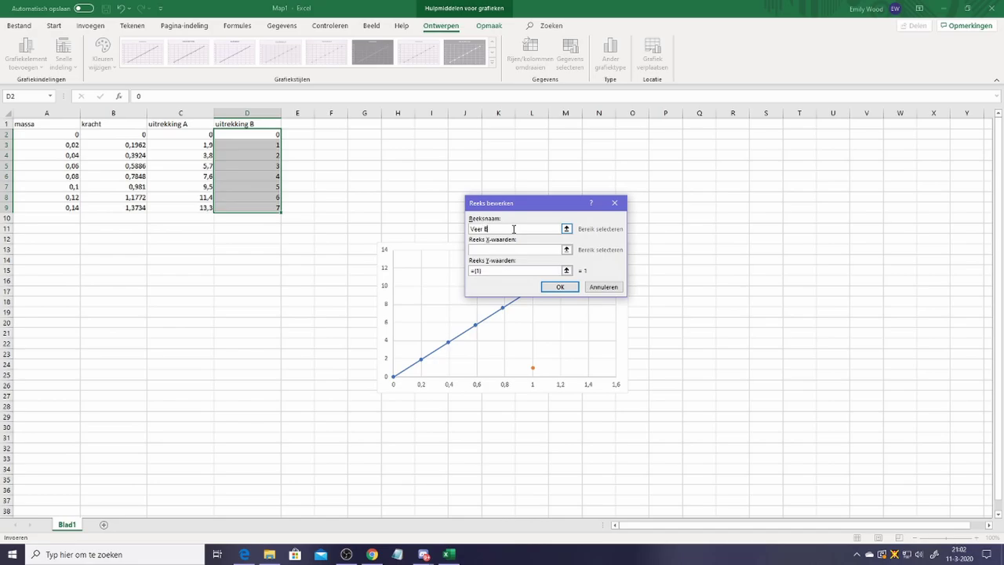
pyautogui.click(512, 248)
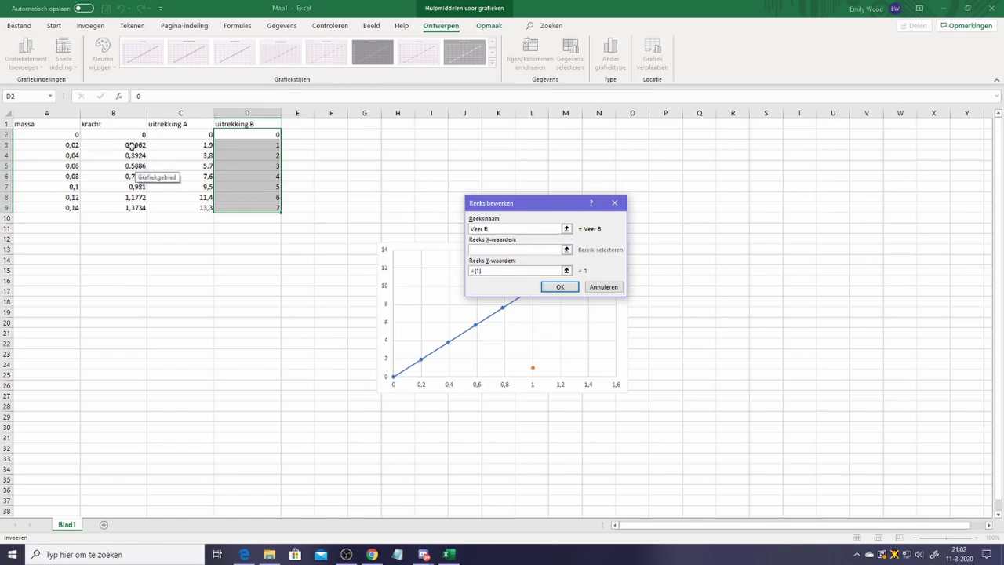
pyautogui.moveTo(117, 135); pyautogui.dragTo(126, 205)
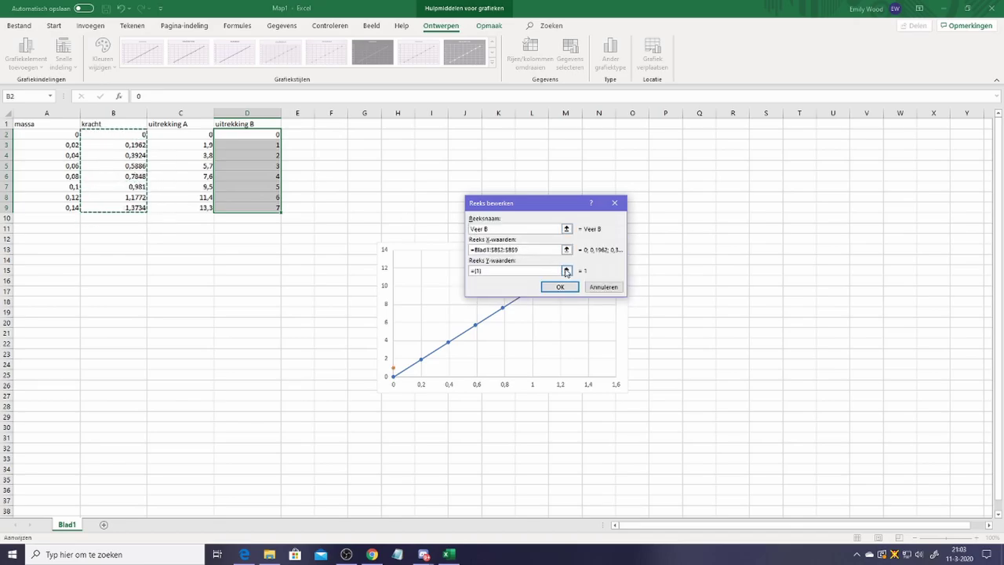
pyautogui.click(550, 270)
pyautogui.click(565, 270)
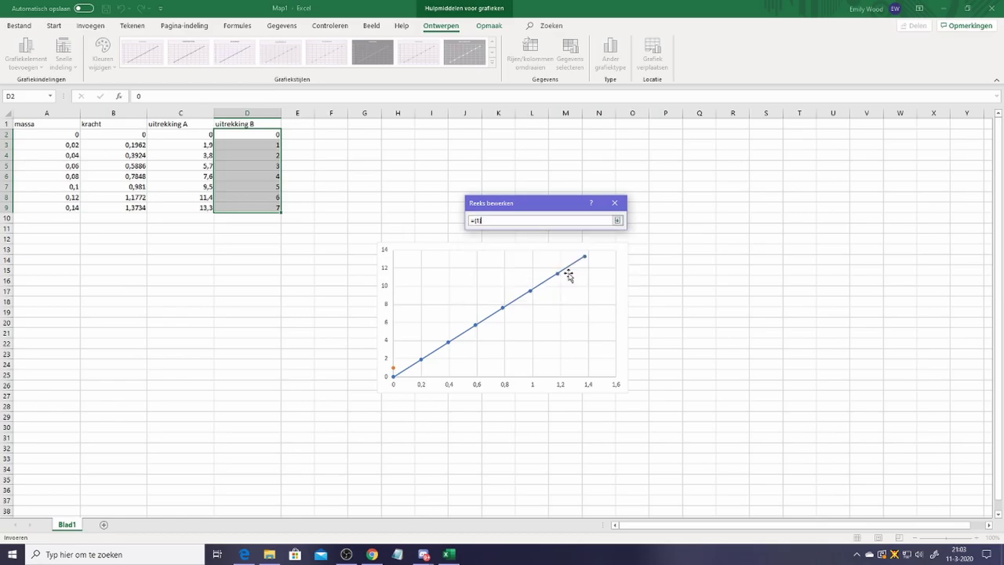
pyautogui.click(616, 221)
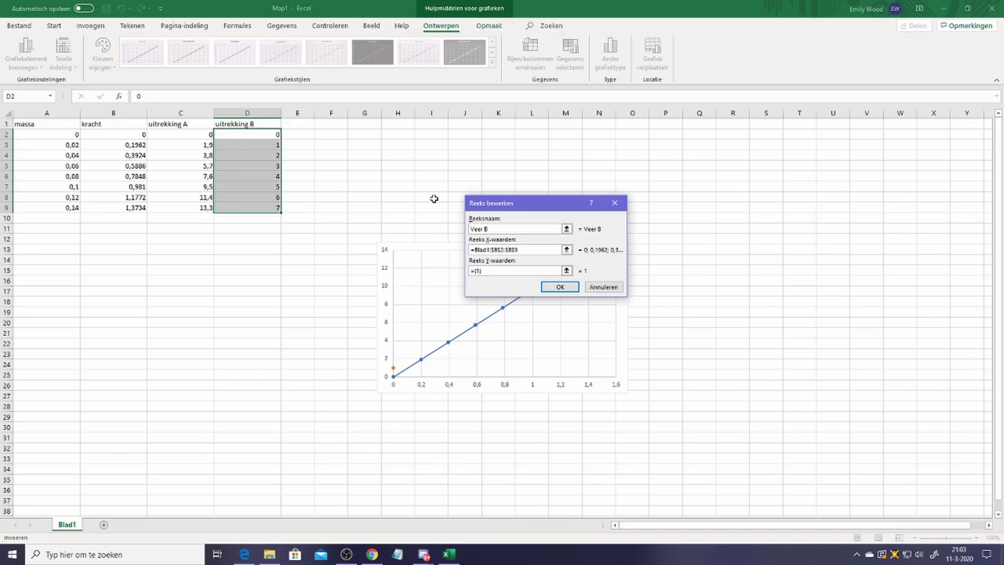
pyautogui.click(559, 287)
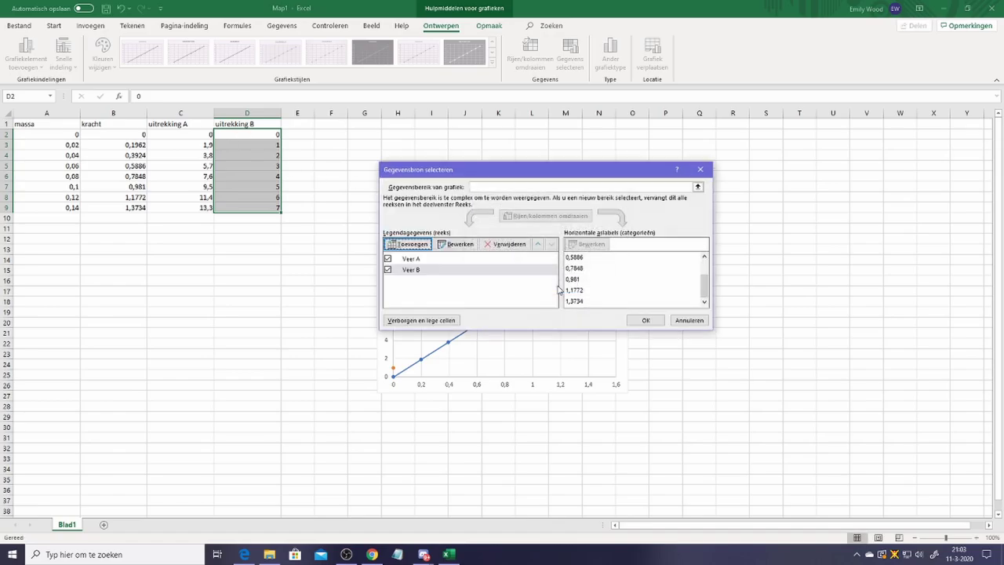
# Edit the series Veer B and replace its Y values with the uitrekking B range D2:D9.
pyautogui.click(440, 269)
pyautogui.click(443, 244)
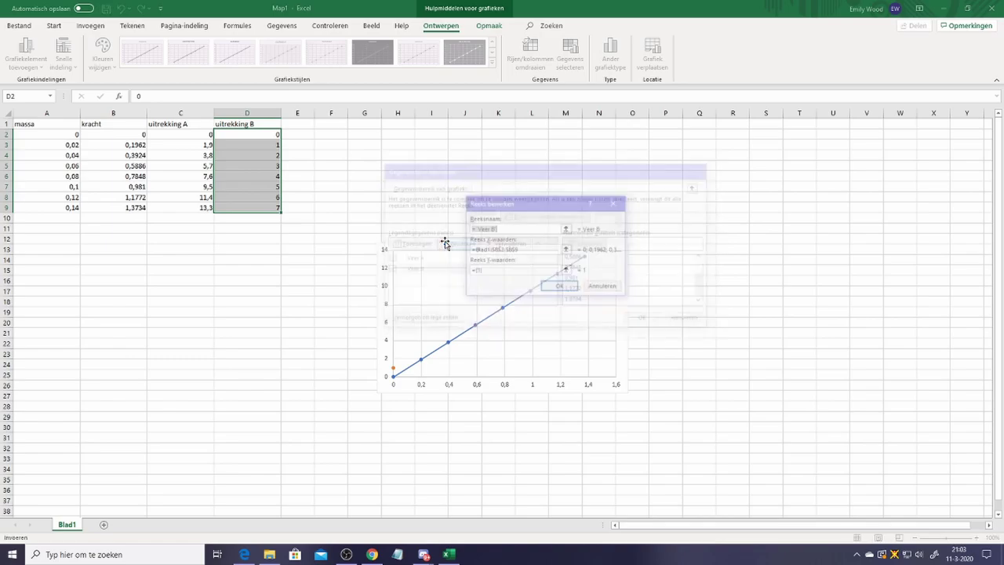
pyautogui.click(518, 270)
pyautogui.moveTo(248, 133); pyautogui.dragTo(265, 207)
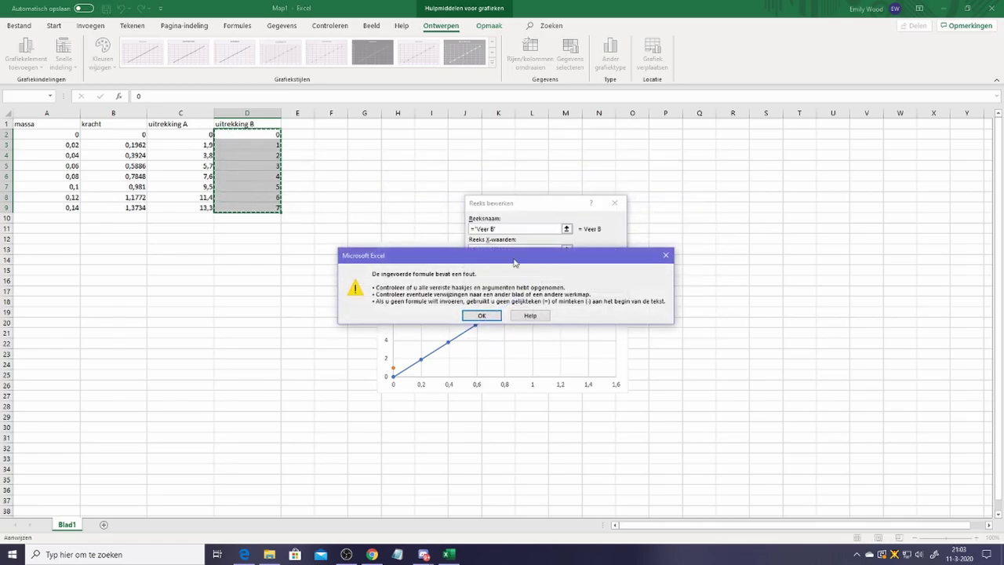
pyautogui.click(483, 317)
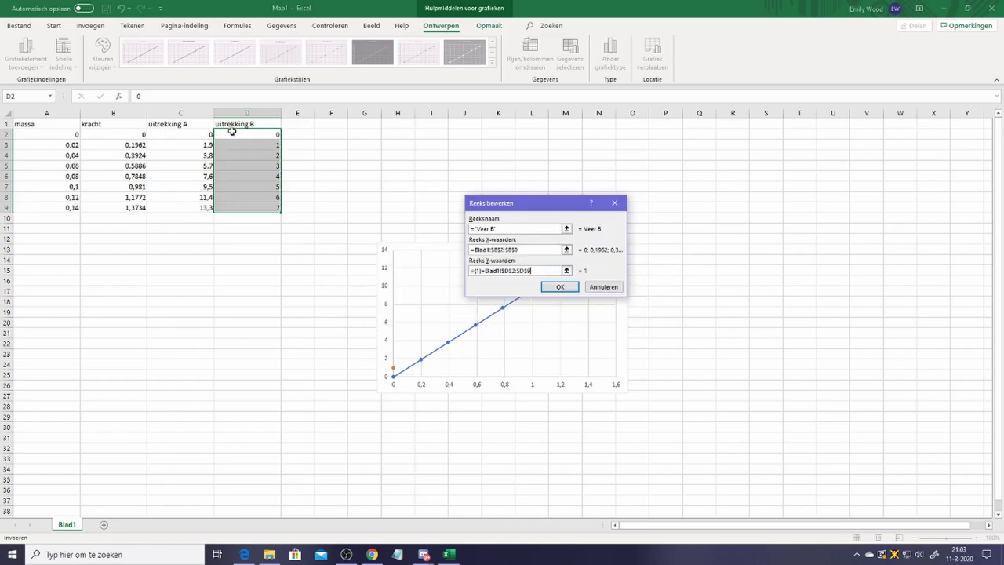
pyautogui.click(231, 131)
pyautogui.click(481, 316)
pyautogui.moveTo(247, 134); pyautogui.dragTo(262, 207)
pyautogui.press('BackSpace')
pyautogui.moveTo(253, 134); pyautogui.dragTo(267, 208)
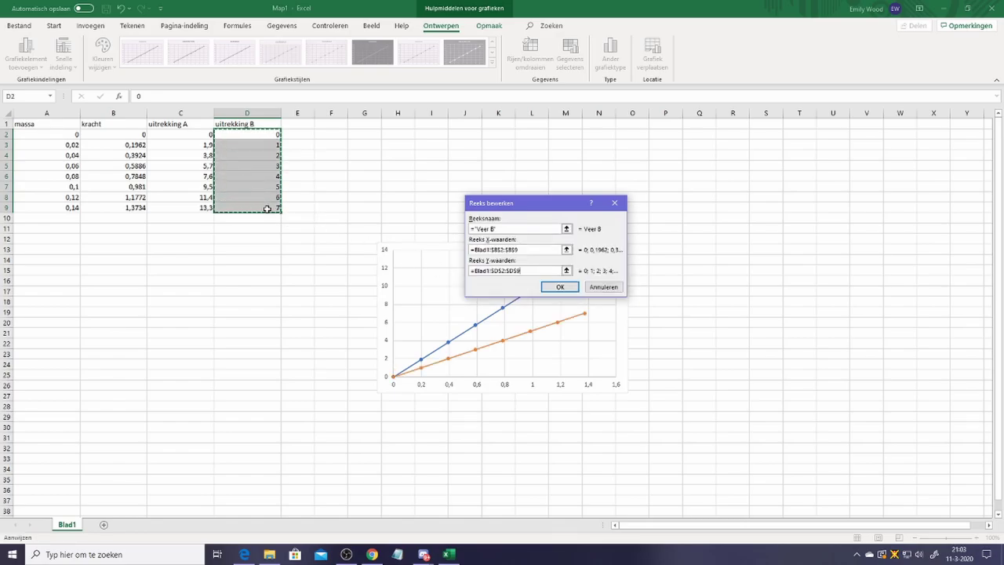
pyautogui.click(559, 287)
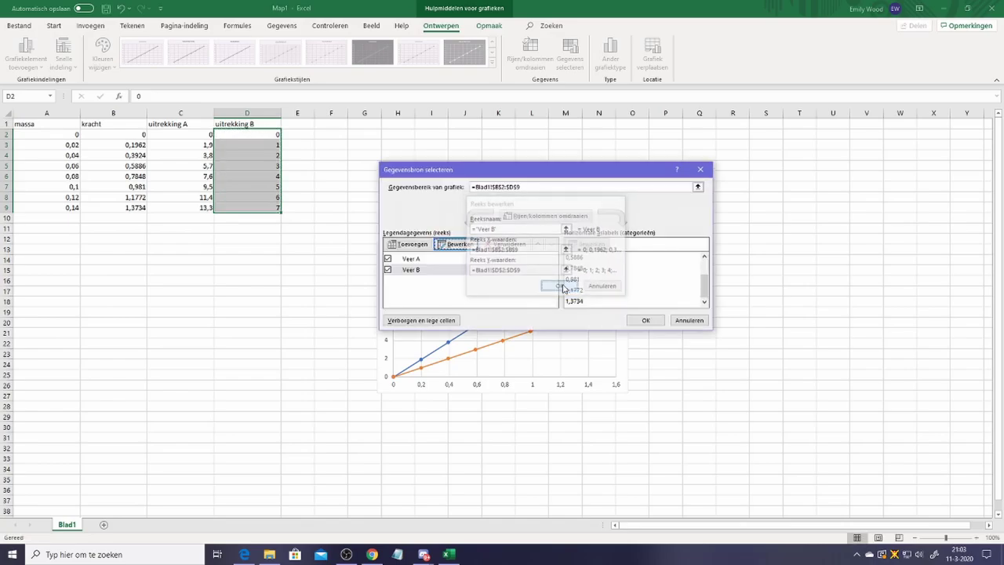
# Move the data source dialog clear of the chart and try to change the chart data range by adding cell G19 or entering veer.
pyautogui.moveTo(583, 176); pyautogui.dragTo(310, 395)
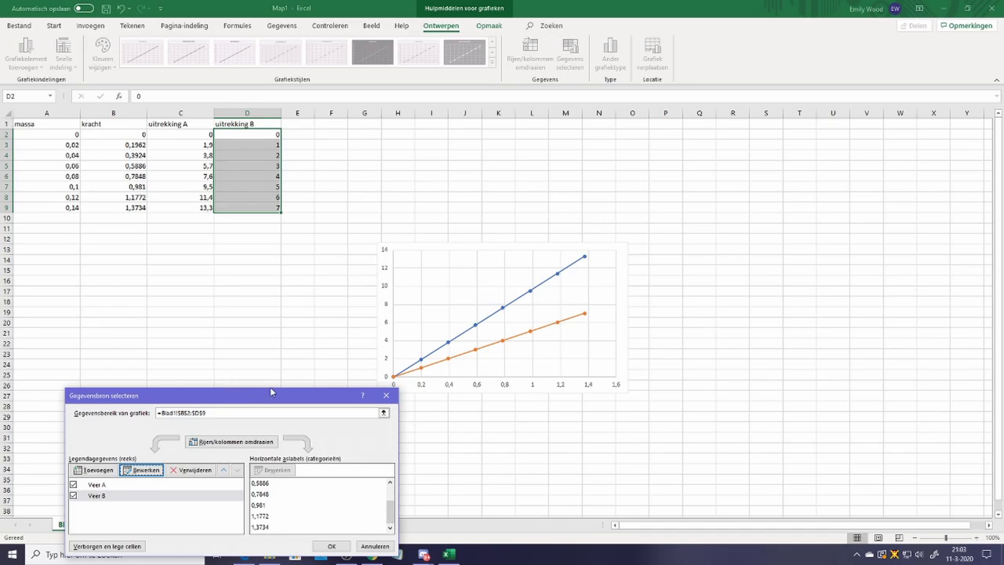
pyautogui.moveTo(309, 392); pyautogui.dragTo(874, 237)
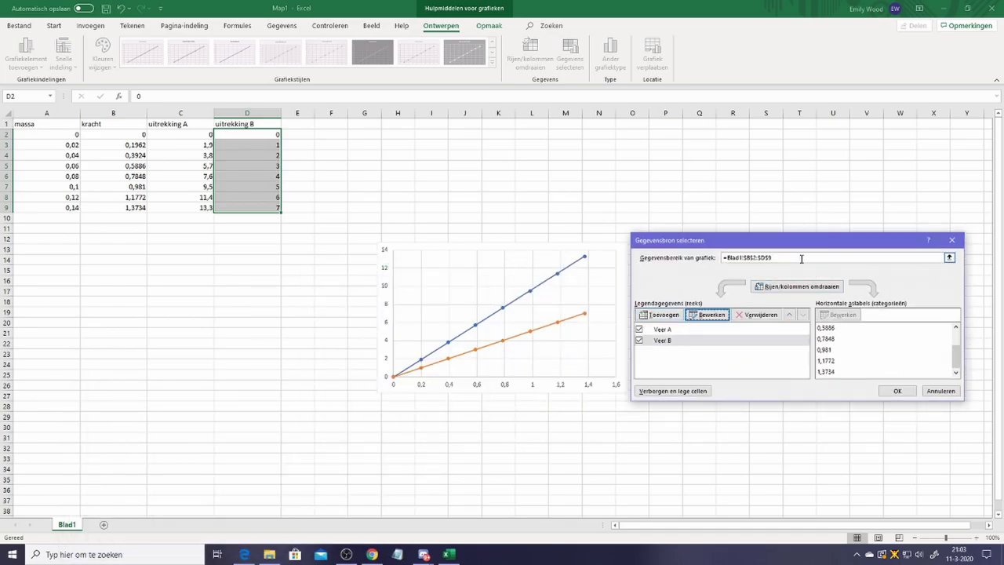
pyautogui.click(801, 259)
pyautogui.keyDown('ctrl'); pyautogui.click(375, 315); pyautogui.keyUp('ctrl')
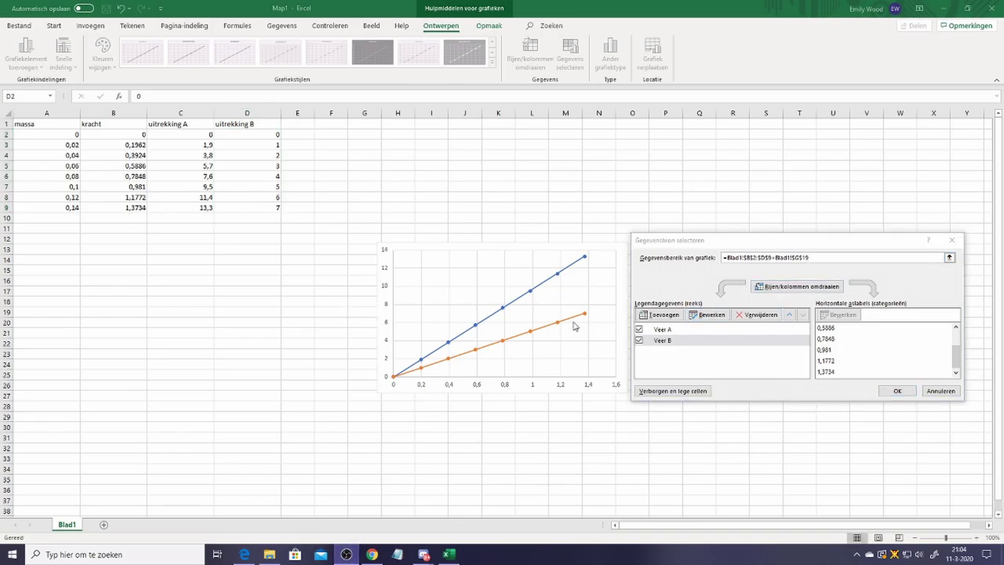
pyautogui.click(658, 315)
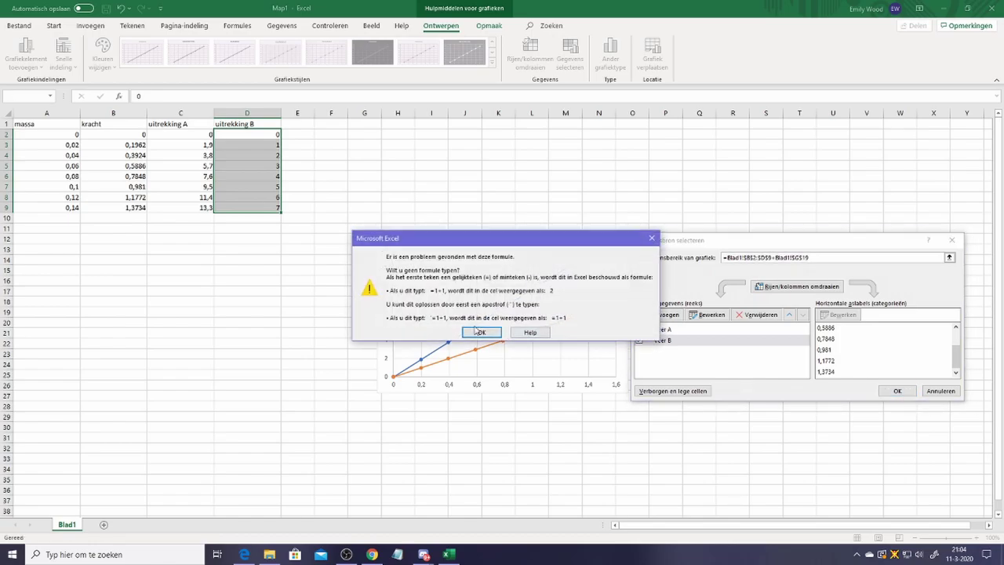
pyautogui.click(892, 392)
pyautogui.press('Return')
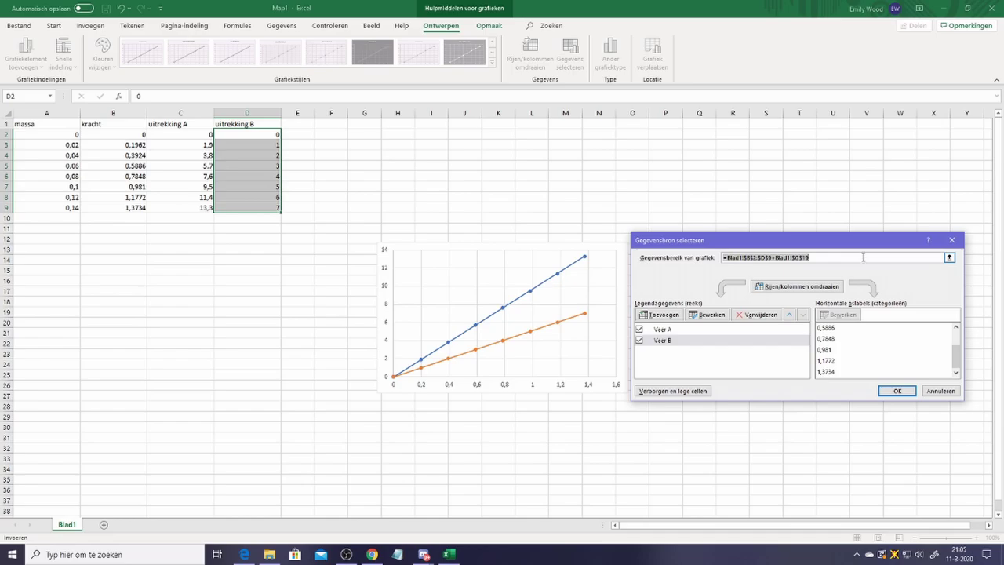
pyautogui.write('=')
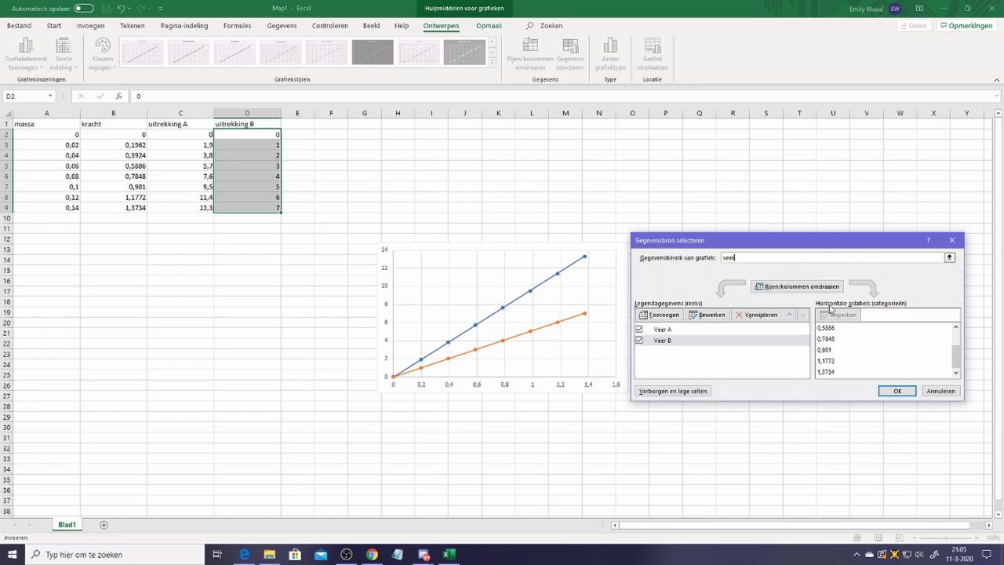
pyautogui.write('eer')
# Close the data source selection and apply the chart style with the dark grey background to the scatter chart.
pyautogui.click(897, 391)
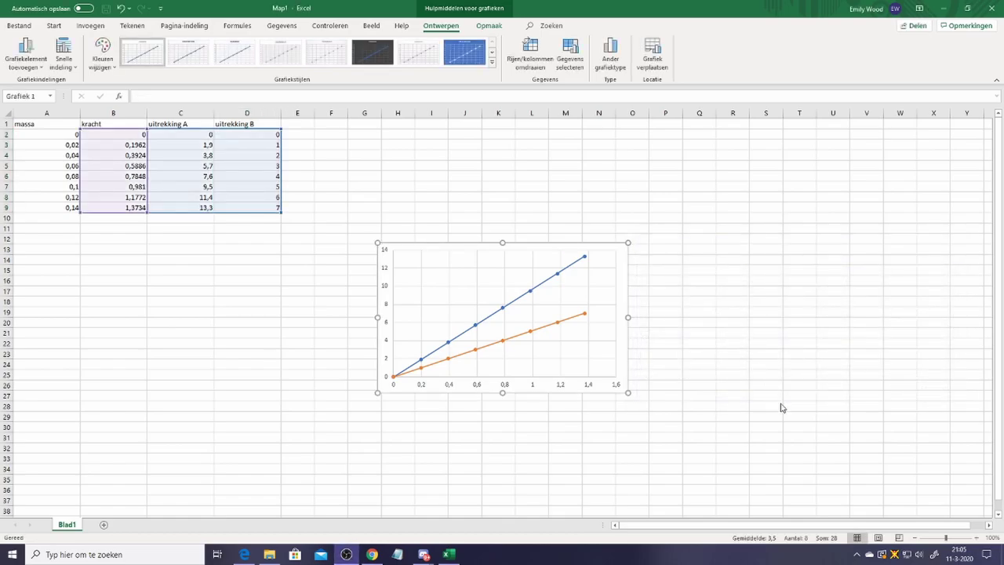
pyautogui.click(506, 252)
pyautogui.click(642, 269)
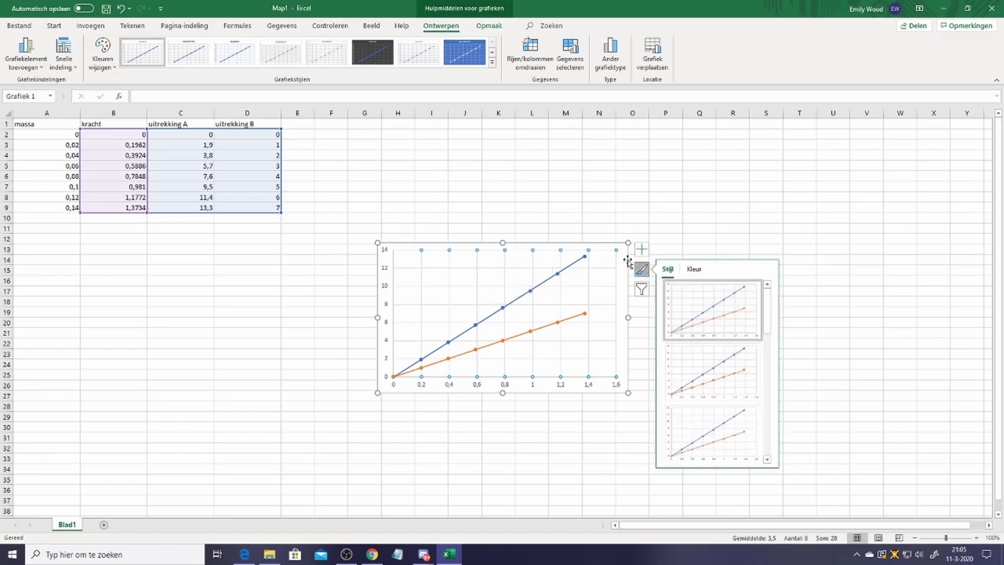
pyautogui.scroll(-3, 718, 348)
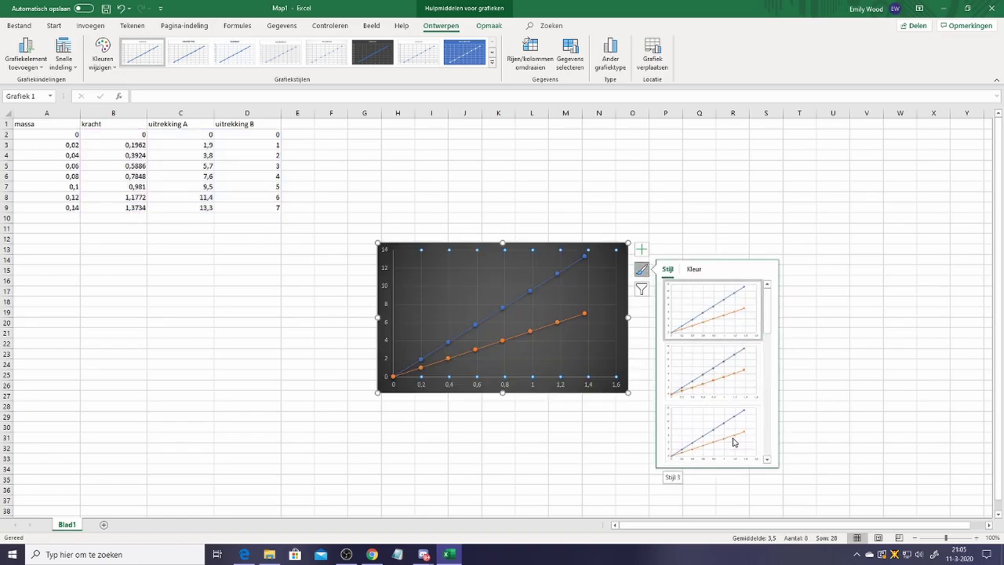
pyautogui.scroll(-1, 721, 427)
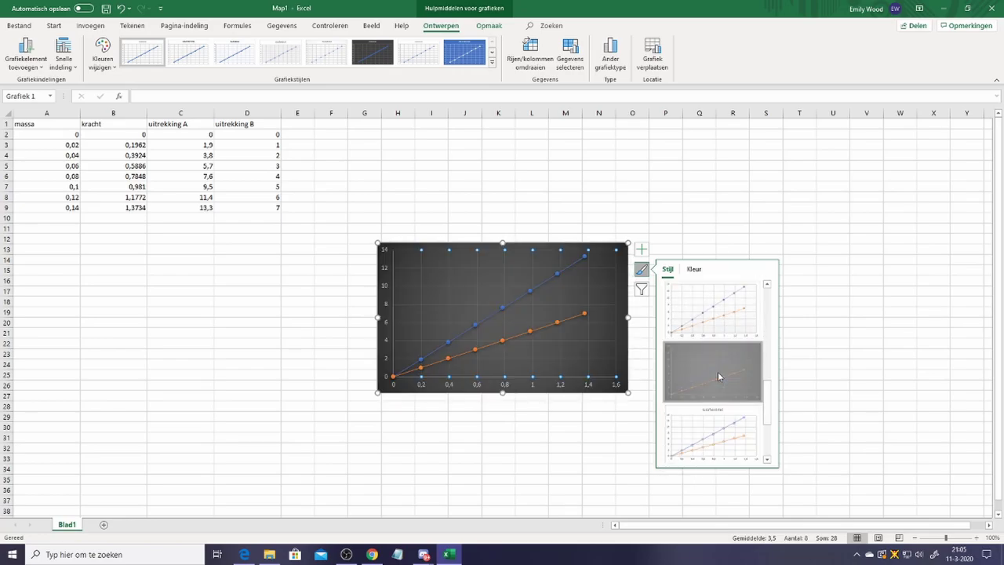
pyautogui.click(717, 375)
# Add axis titles to the chart, naming the vertical axis uitrekking (cm) and the horizontal axis Kracht N.
pyautogui.click(641, 249)
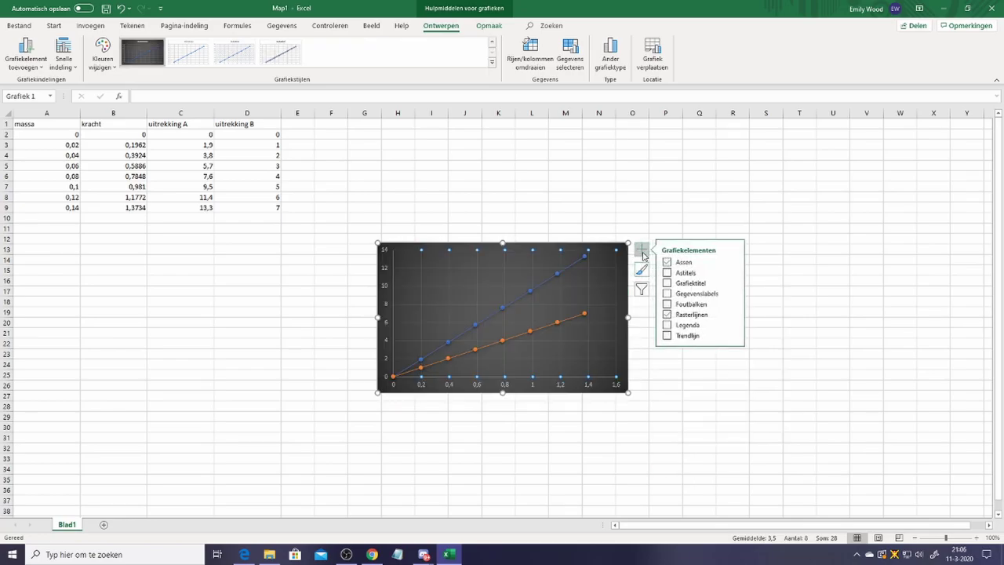
pyautogui.click(685, 273)
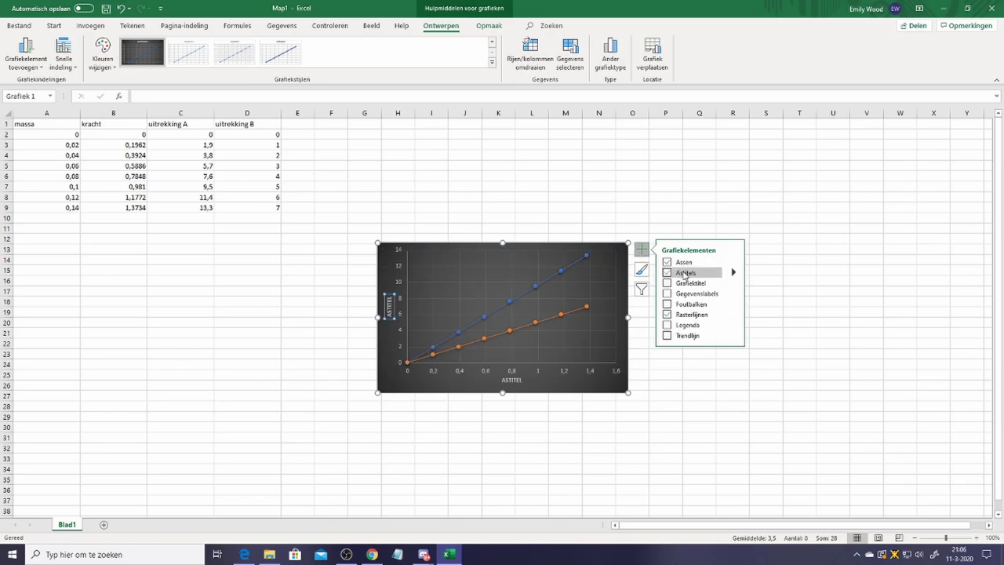
pyautogui.click(388, 306)
pyautogui.write('uitrekking (cm)')
pyautogui.doubleClick(511, 380)
pyautogui.write('Kracht (N)')
pyautogui.press('Return')
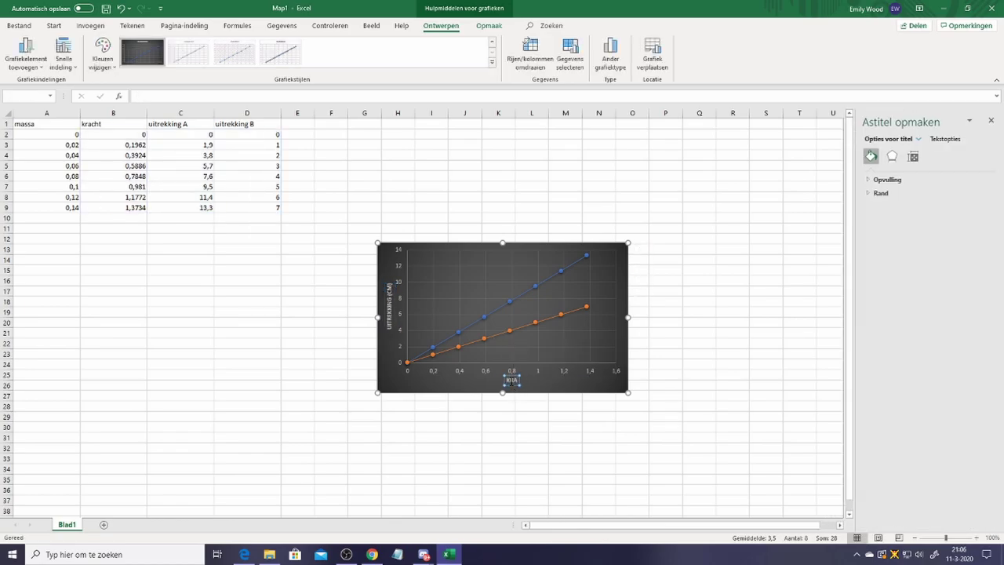
pyautogui.click(505, 235)
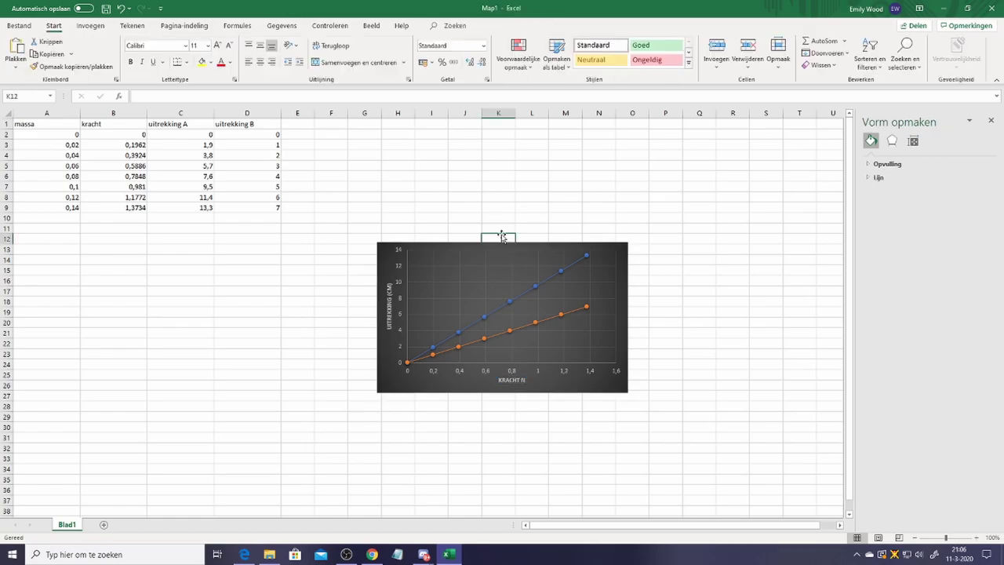
# Add a legend to the chart and give it the chart title Veerconstante.
pyautogui.click(610, 262)
pyautogui.click(643, 249)
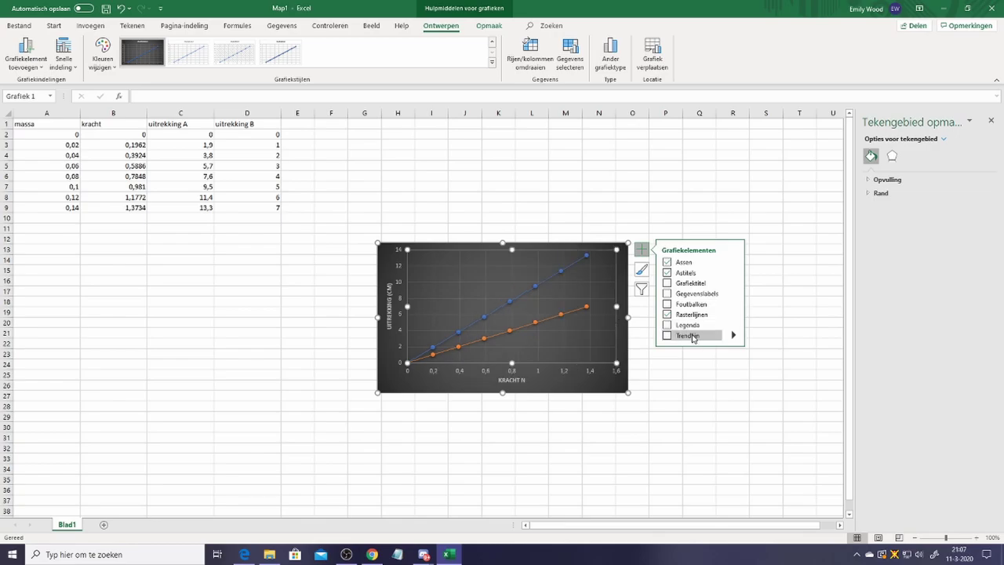
pyautogui.click(689, 325)
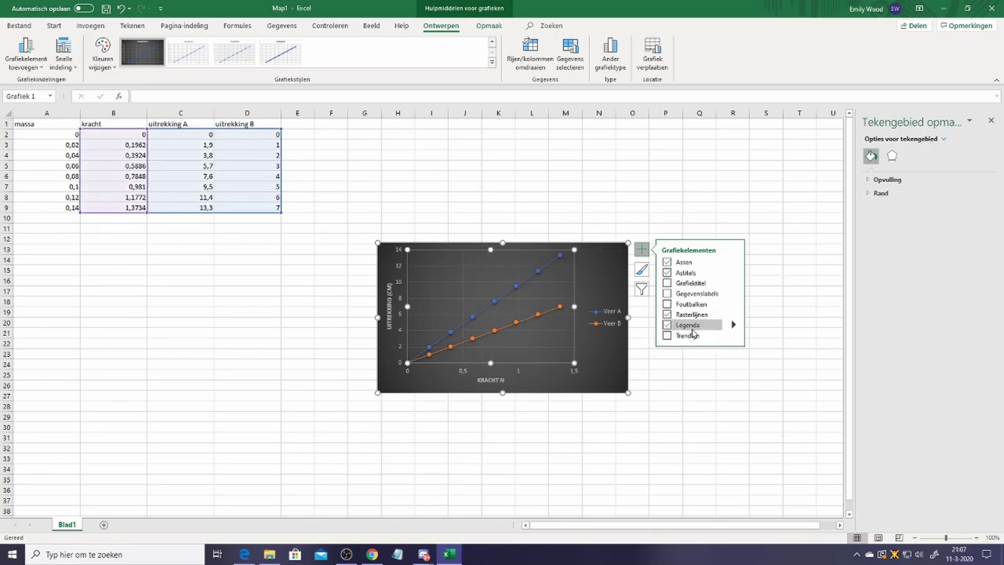
pyautogui.click(690, 283)
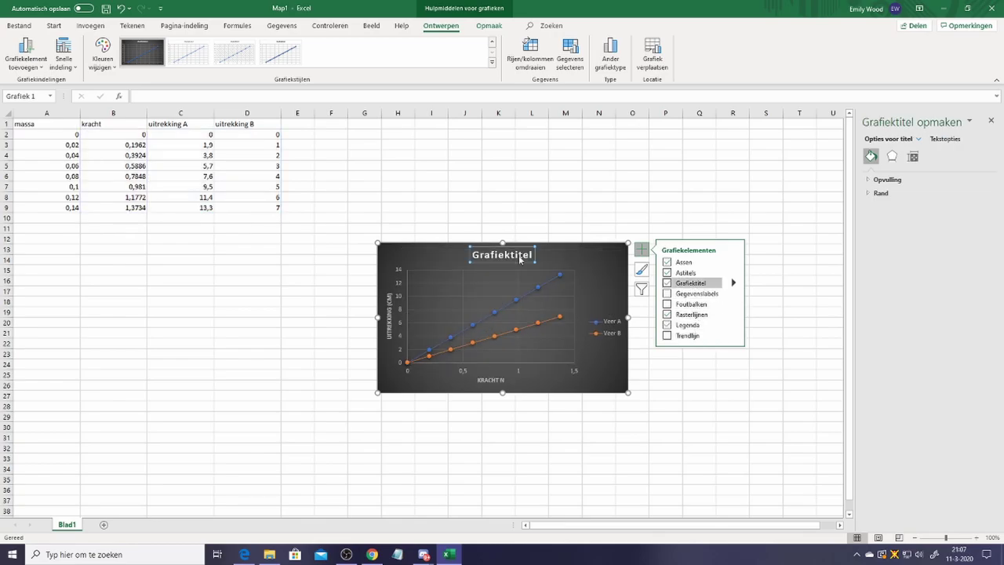
pyautogui.click(490, 253)
pyautogui.hotkey('ctrl', 'v')
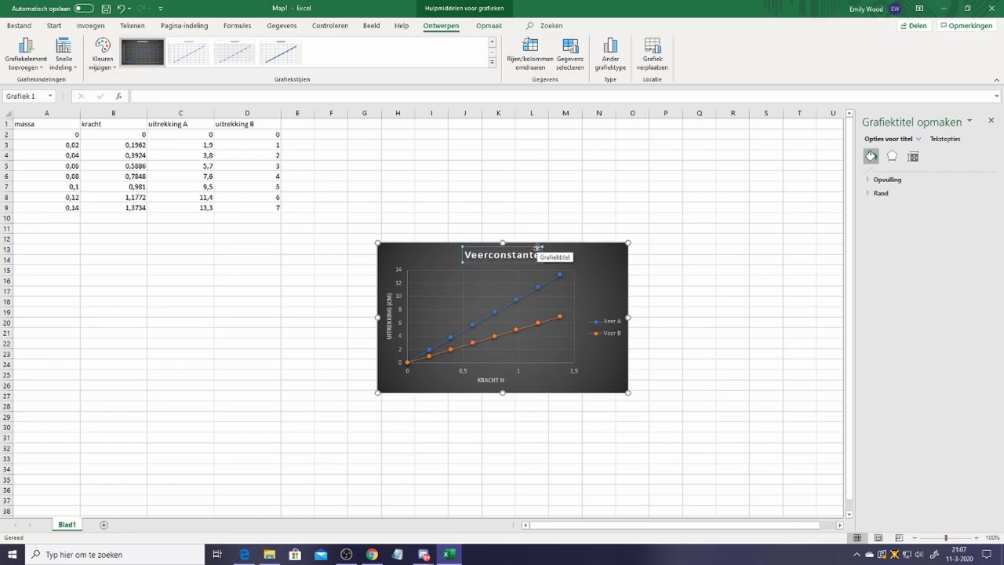
# Add data labels to the points of both series in the chart.
pyautogui.rightClick(589, 254)
pyautogui.click(642, 249)
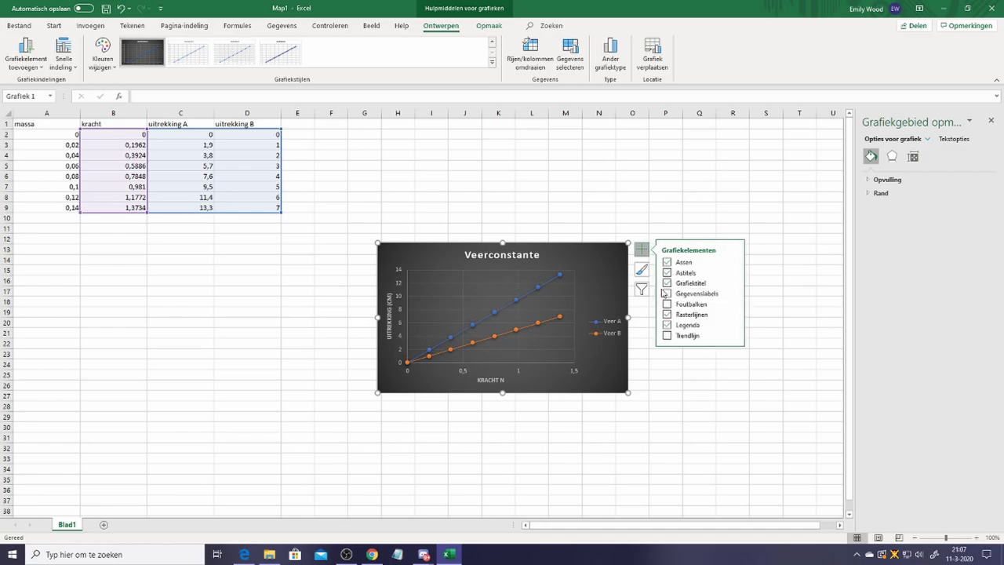
pyautogui.click(693, 295)
# Move the chart directly beneath the data table, starting at about row 10.
pyautogui.moveTo(516, 296); pyautogui.dragTo(469, 205)
pyautogui.moveTo(331, 302); pyautogui.dragTo(191, 369)
pyautogui.hotkey('ctrl', 'z')
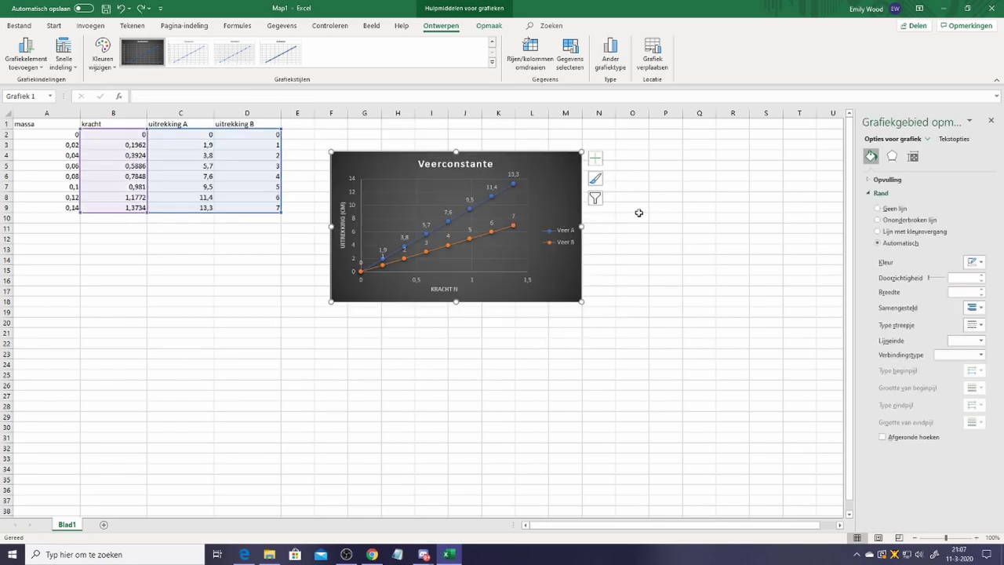
pyautogui.hotkey('ctrl', 'z')
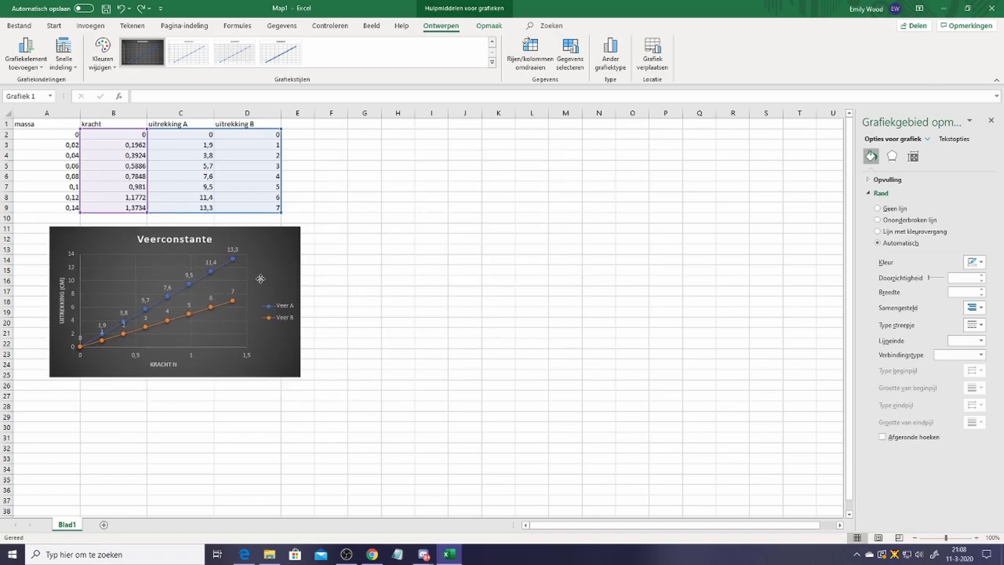
pyautogui.click(317, 267)
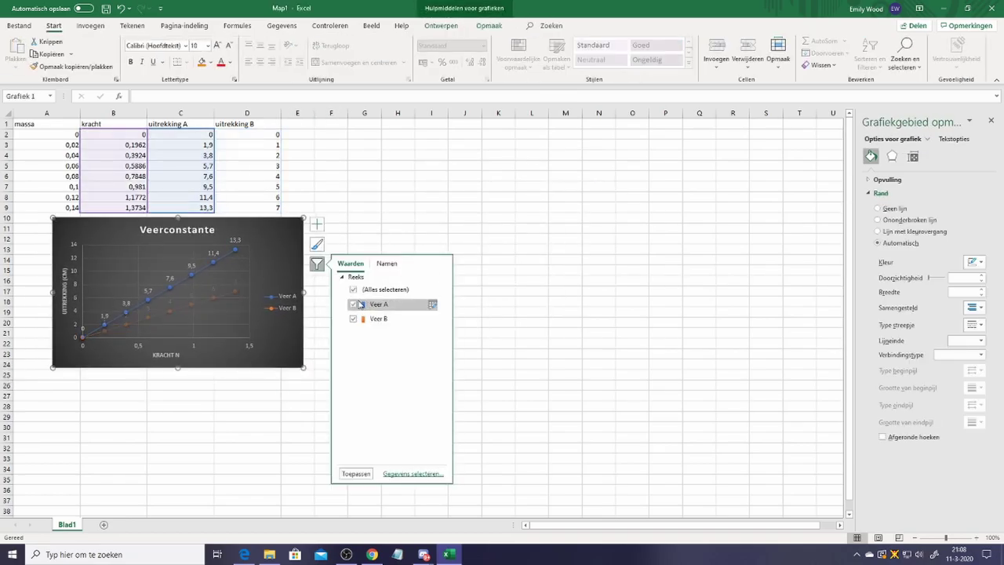
pyautogui.click(433, 305)
pyautogui.click(866, 273)
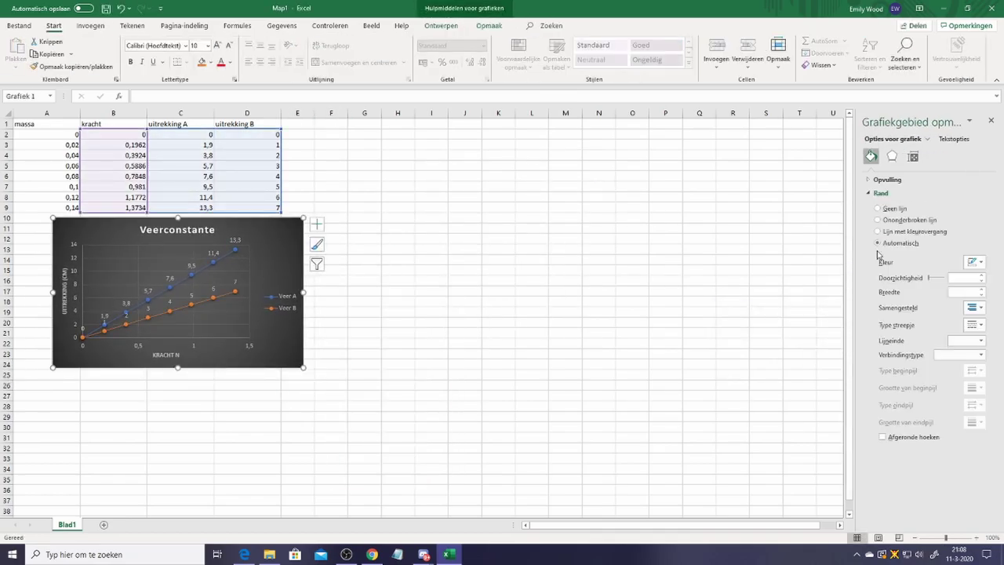
# Set the chart's outer border to Groen, Accent 6, lichter 60% and give the plot area a solid border.
pyautogui.click(973, 262)
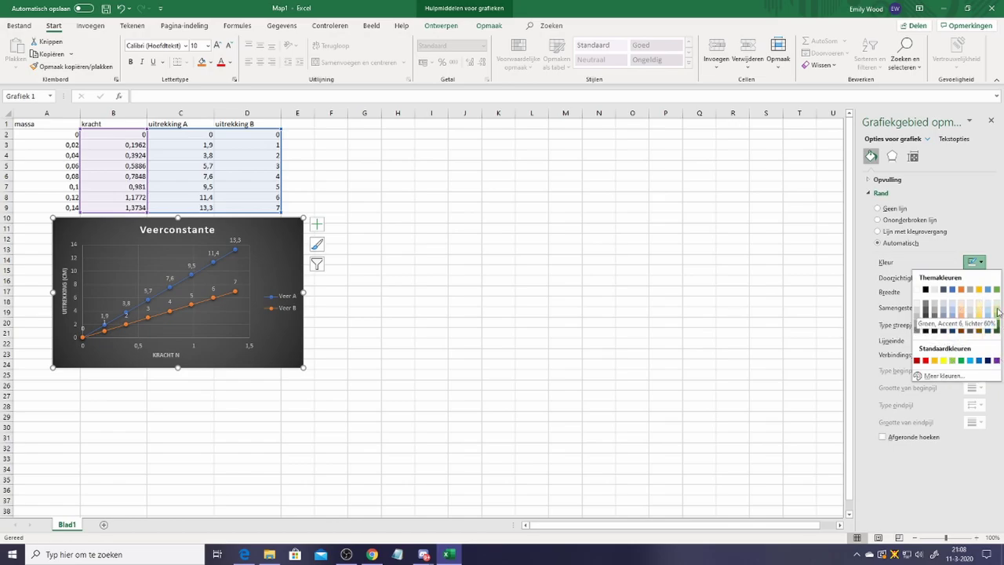
pyautogui.click(997, 312)
pyautogui.click(235, 282)
pyautogui.click(971, 267)
pyautogui.click(966, 278)
pyautogui.press('BackSpace')
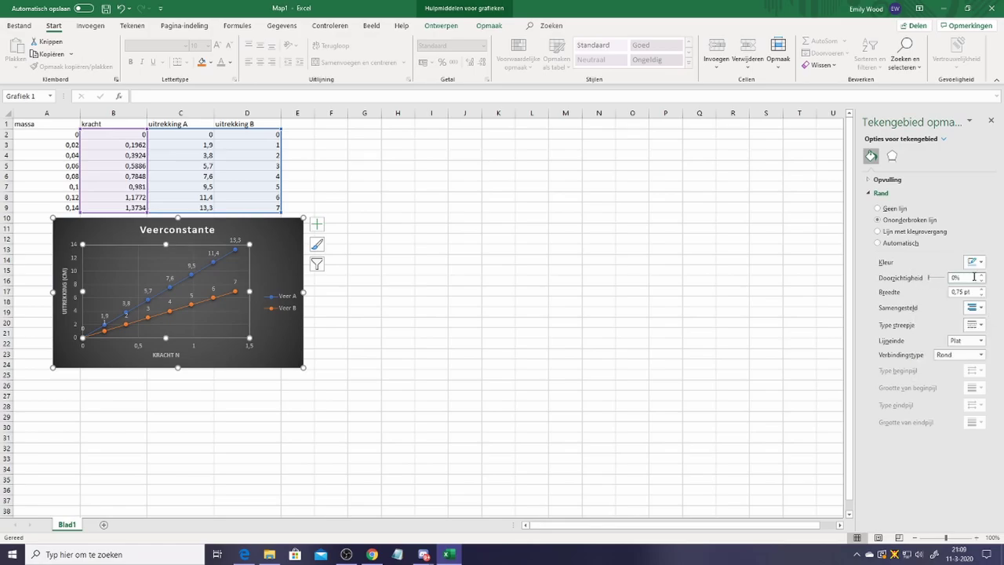
# Recolour the line of series Veer A with a light blue theme colour.
pyautogui.click(170, 279)
pyautogui.click(282, 302)
pyautogui.click(215, 265)
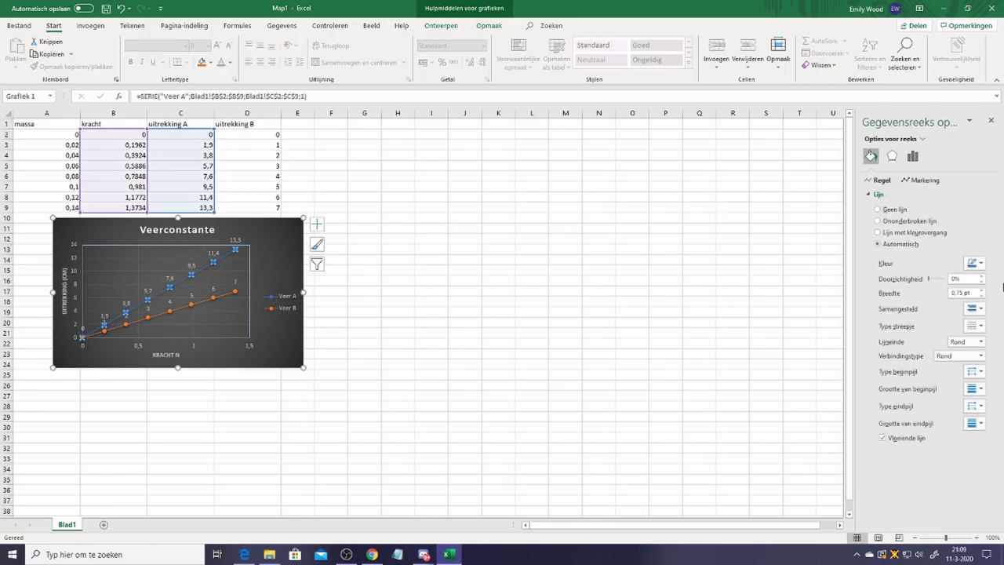
pyautogui.click(975, 263)
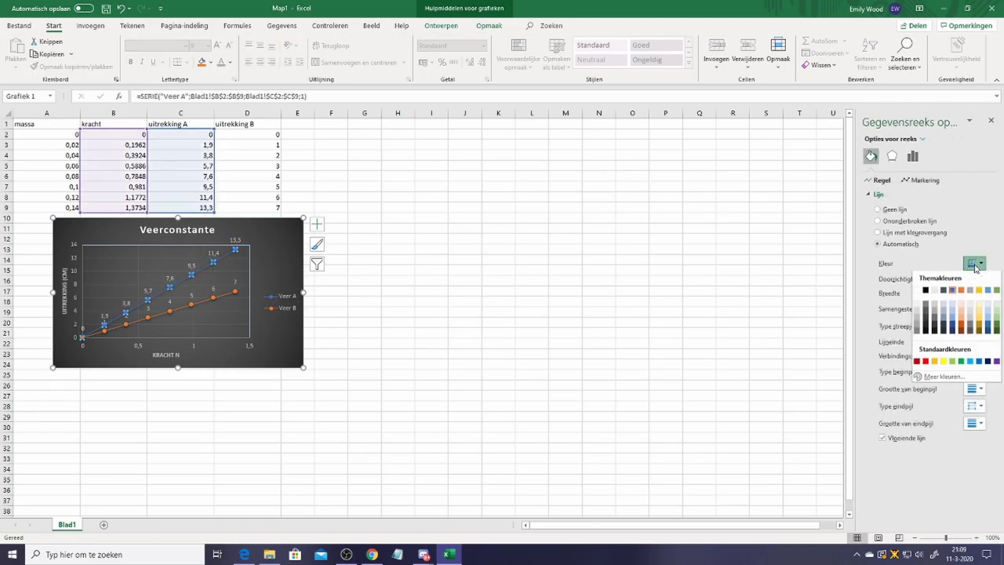
pyautogui.click(990, 312)
pyautogui.click(281, 255)
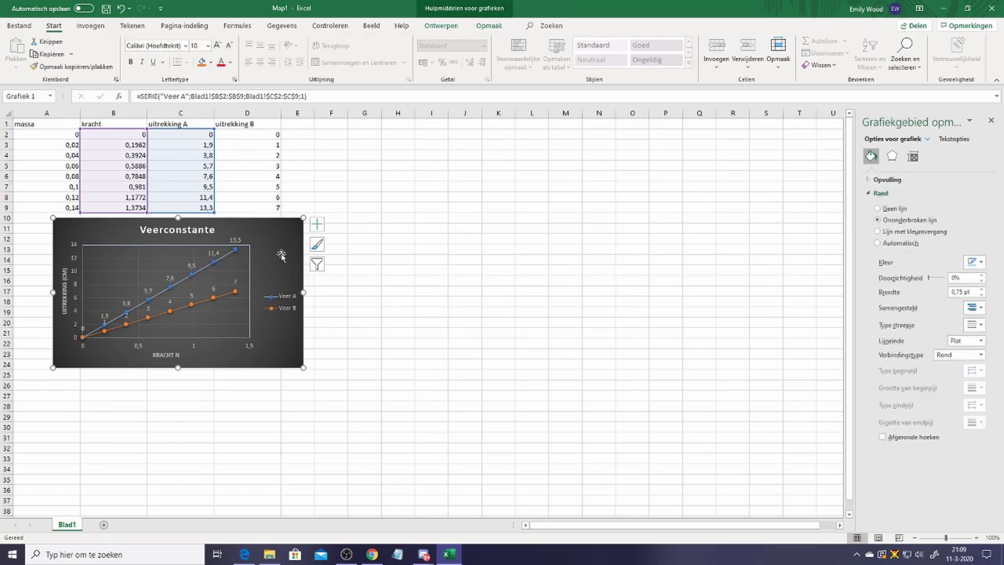
pyautogui.moveTo(214, 266)
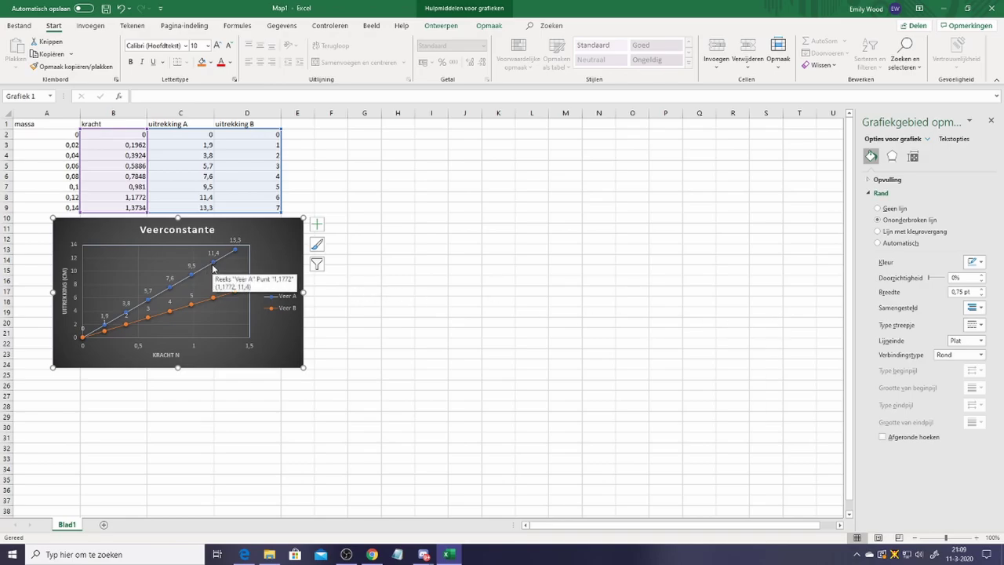
# Try red and green standard colours for the chart's outer border.
pyautogui.click(980, 264)
pyautogui.click(926, 360)
pyautogui.click(972, 262)
pyautogui.click(952, 360)
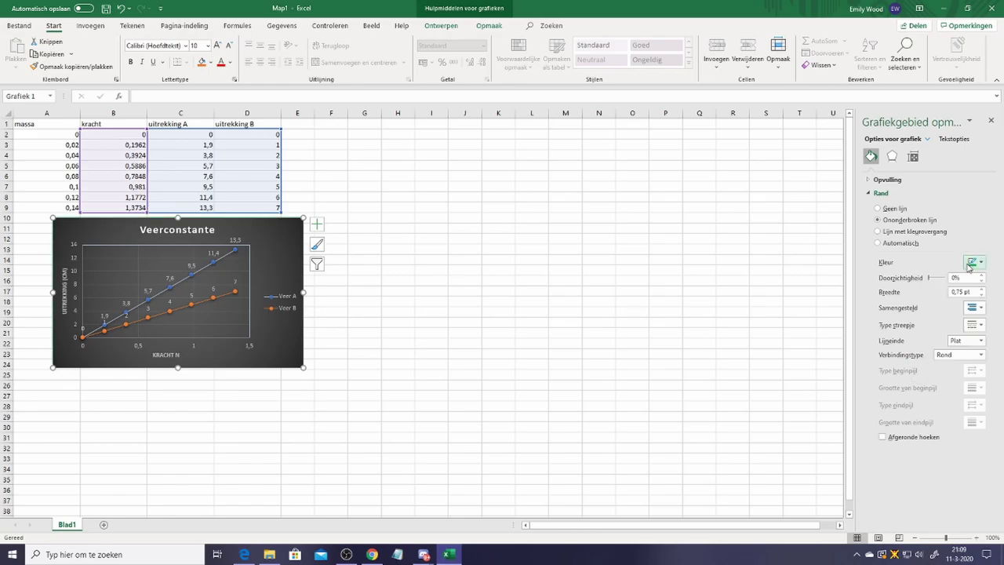
# Apply the dark chart style Stijl 6 to the Veerconstante chart.
pyautogui.click(317, 244)
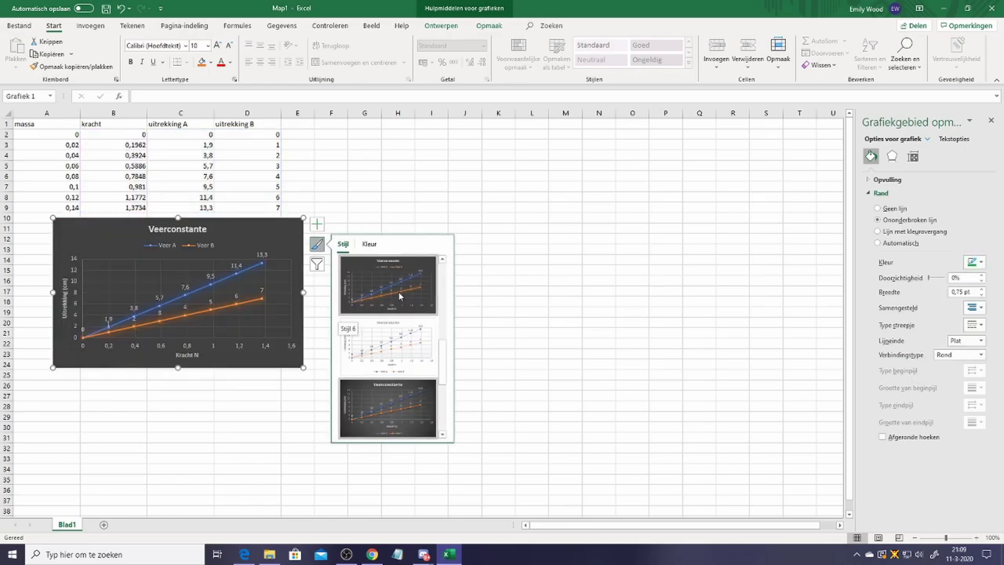
pyautogui.click(399, 291)
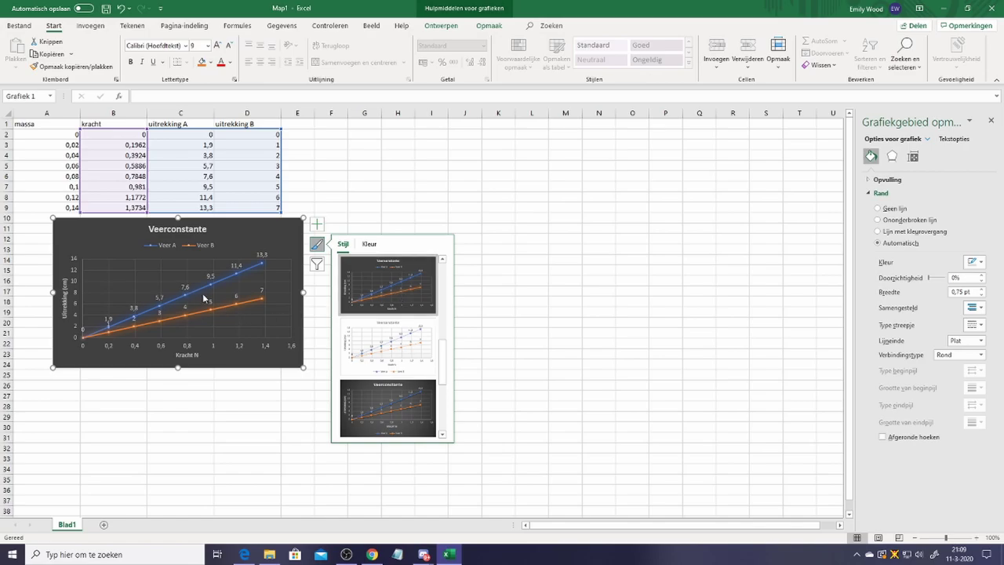
# Select the whole Veer A series and set its line colour to standard green.
pyautogui.click(221, 278)
pyautogui.click(226, 279)
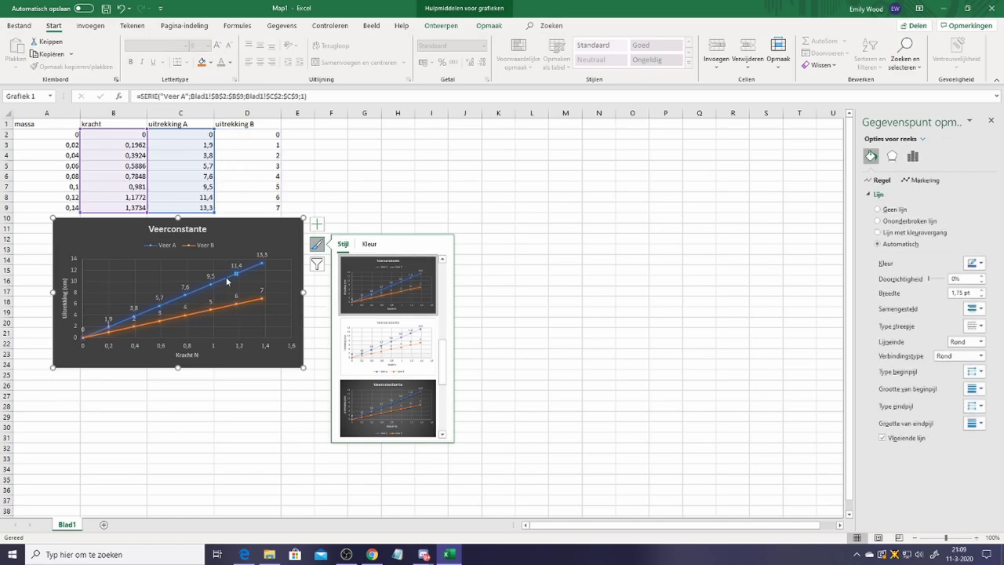
pyautogui.press('Right')
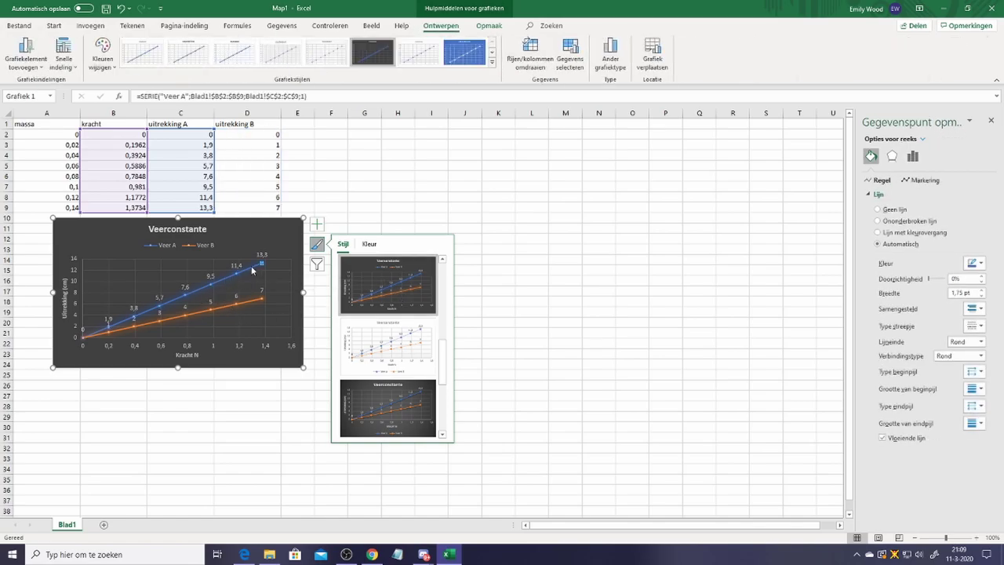
pyautogui.click(251, 270)
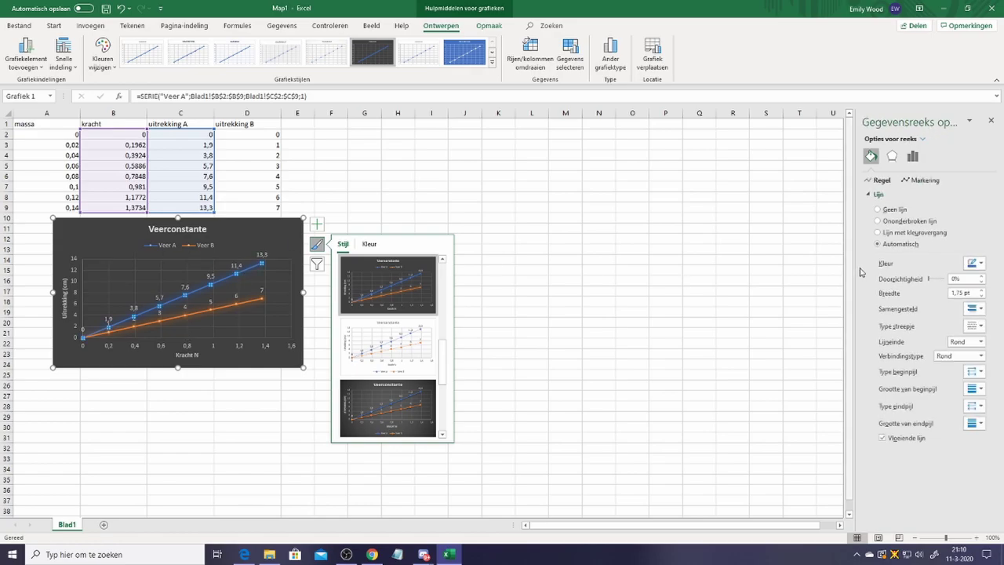
pyautogui.click(980, 263)
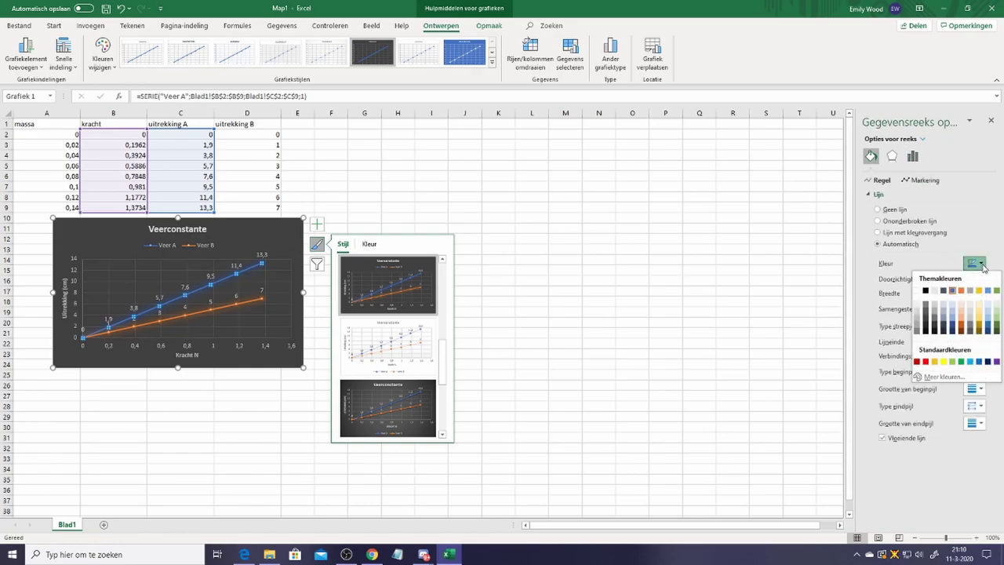
pyautogui.click(960, 362)
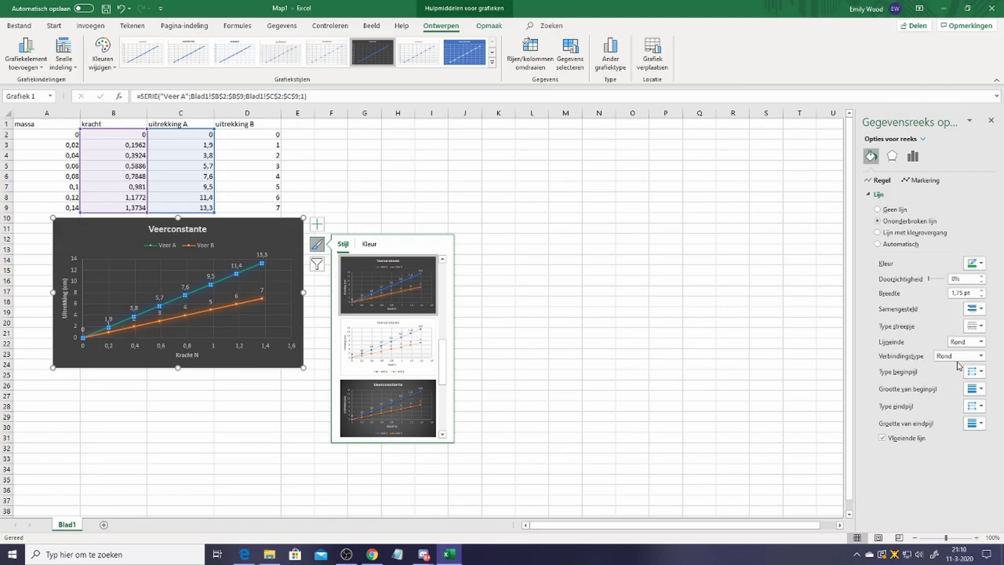
pyautogui.click(975, 264)
pyautogui.click(952, 362)
pyautogui.click(297, 232)
pyautogui.click(261, 263)
pyautogui.click(975, 264)
pyautogui.click(970, 291)
pyautogui.click(260, 229)
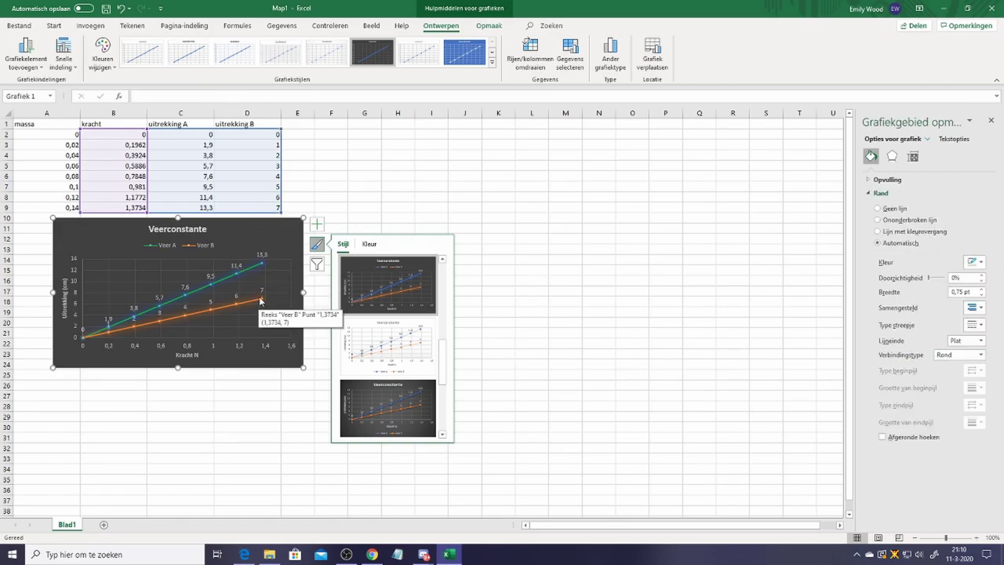
# Set the Veer B line colour to standard red and enlarge the chart to about column J and row 29.
pyautogui.click(262, 298)
pyautogui.click(975, 263)
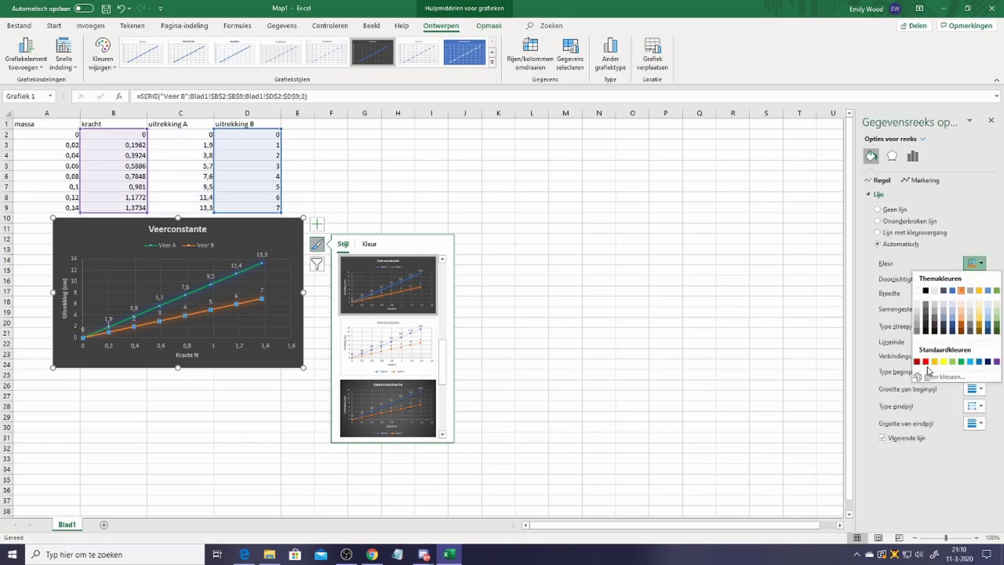
pyautogui.click(925, 361)
pyautogui.click(236, 229)
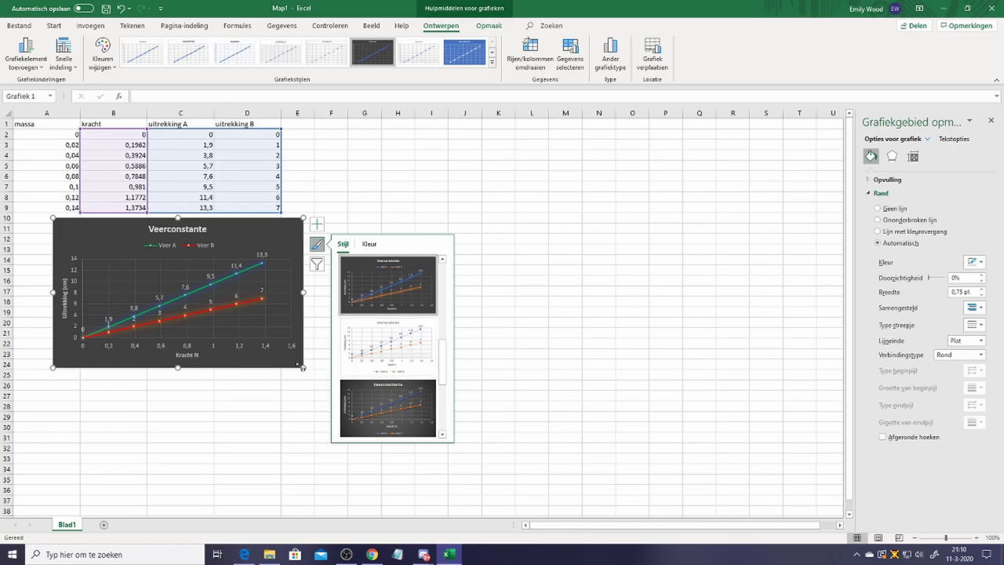
pyautogui.moveTo(305, 368); pyautogui.dragTo(464, 417)
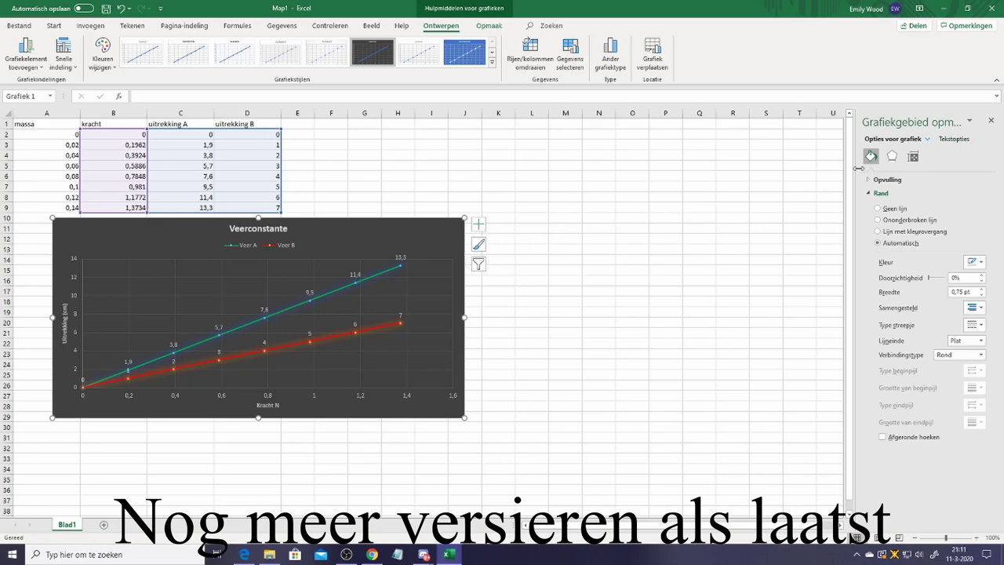
# Add a light blue glow effect around the chart area.
pyautogui.click(913, 159)
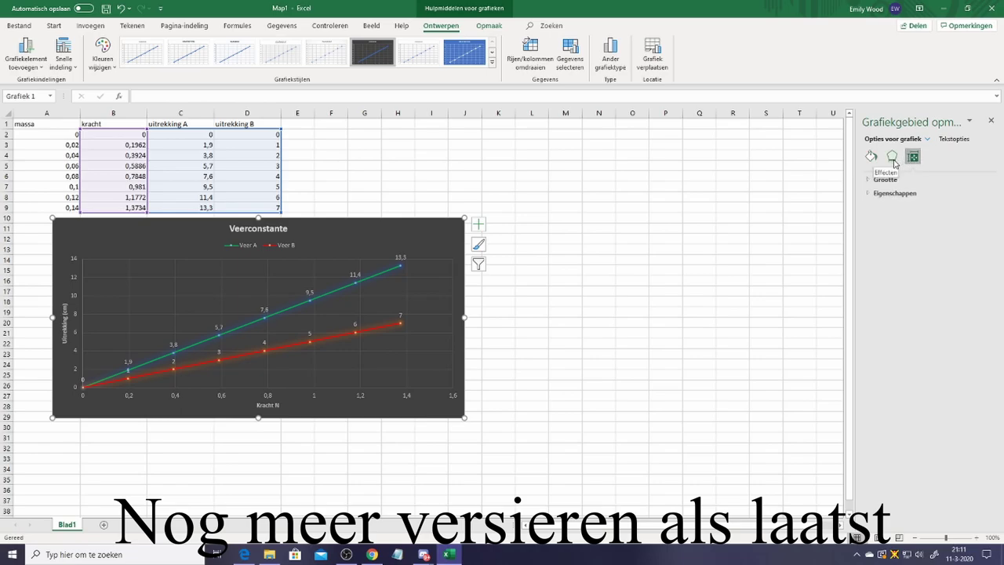
pyautogui.click(891, 158)
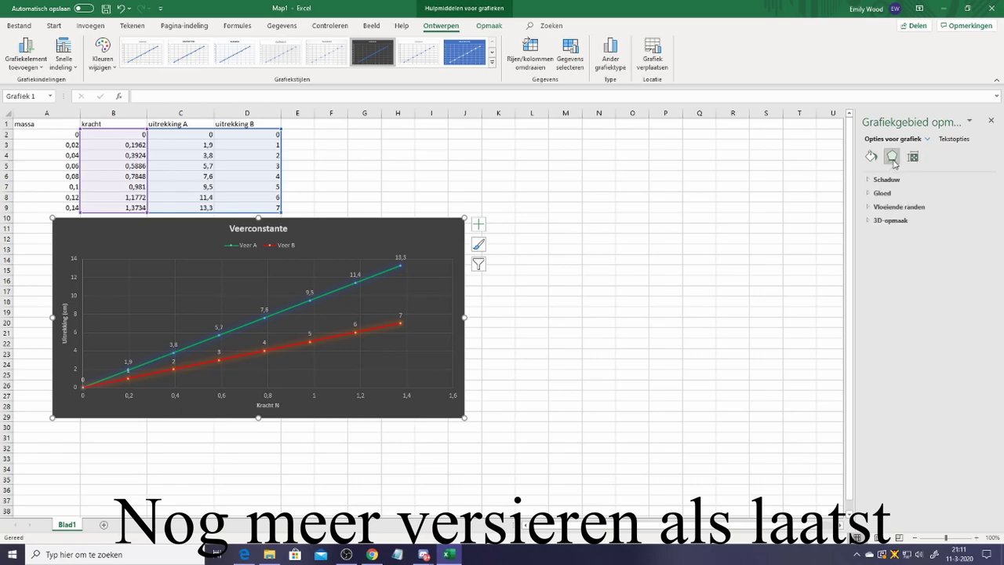
pyautogui.click(883, 194)
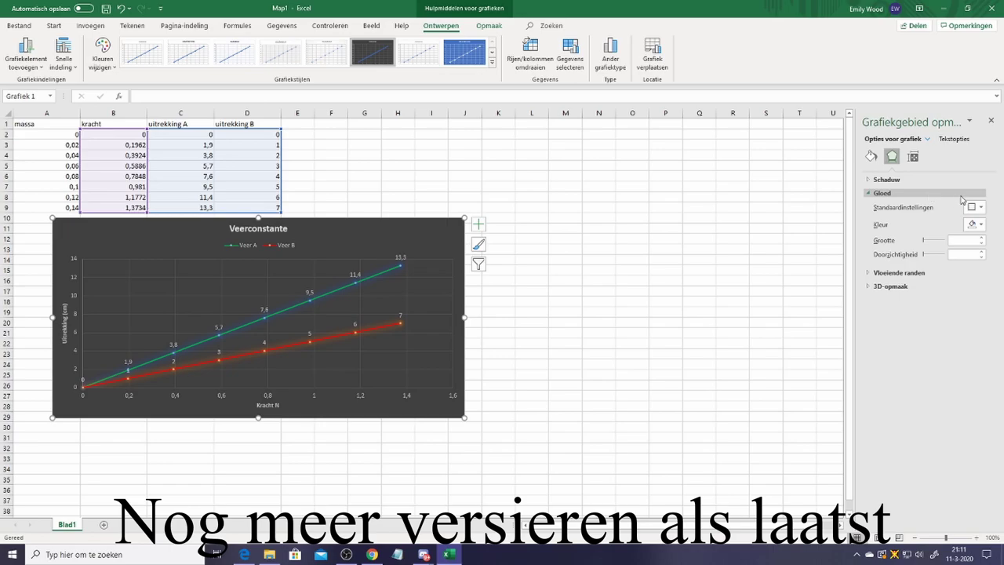
pyautogui.click(976, 224)
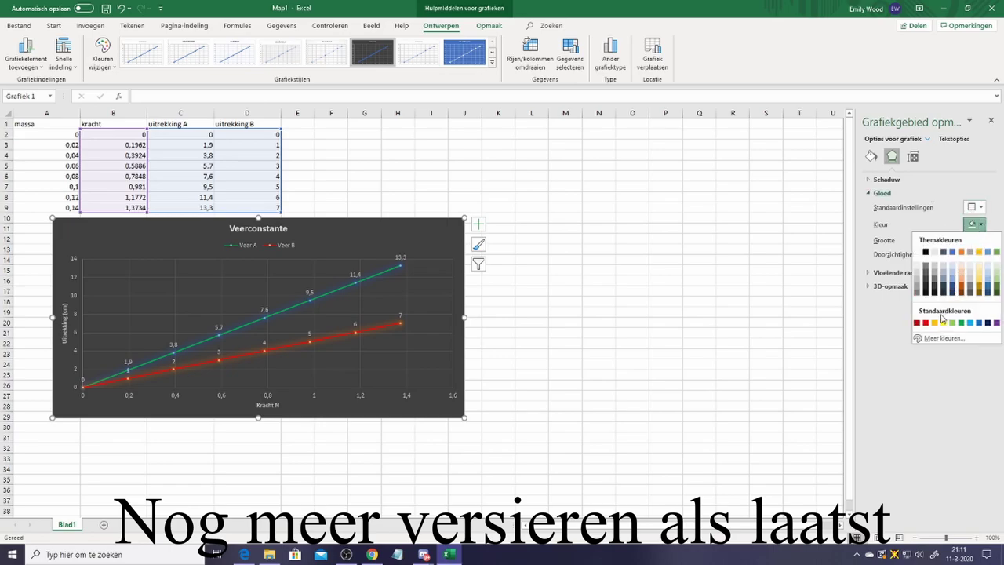
pyautogui.click(974, 323)
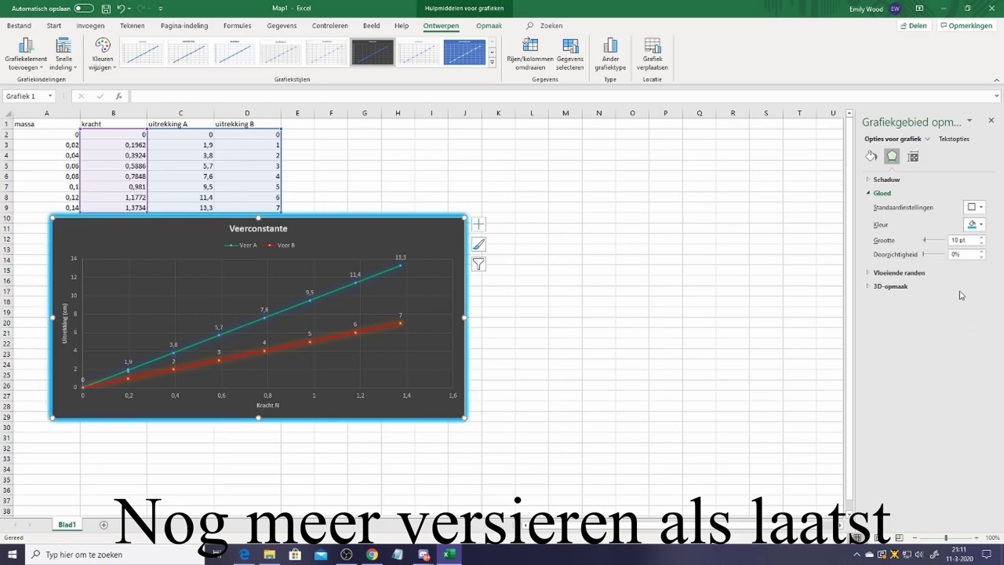
# Replace the light blue glow around the chart area with the yellow 5 pt glow preset.
pyautogui.click(973, 223)
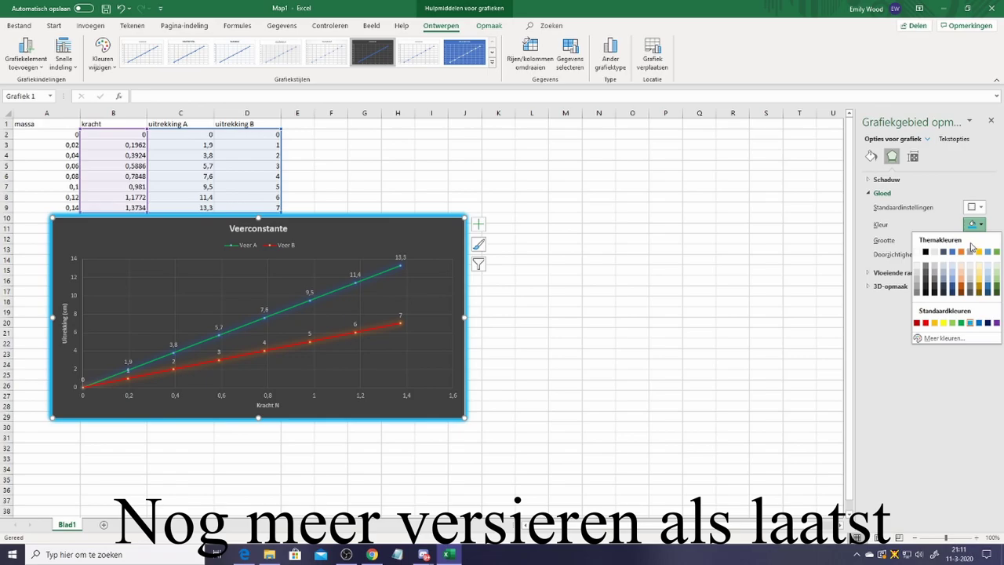
pyautogui.click(914, 268)
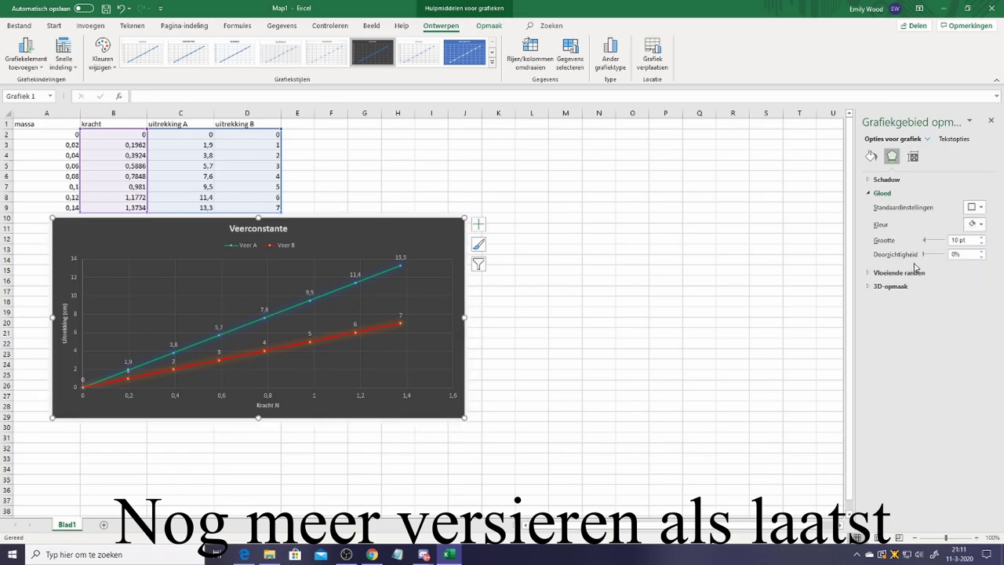
pyautogui.click(974, 207)
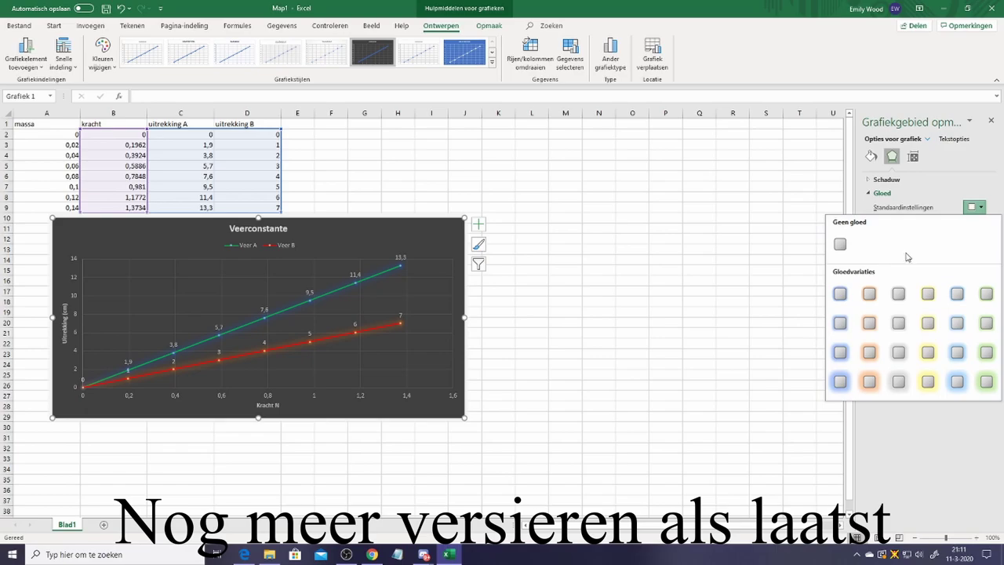
pyautogui.click(928, 294)
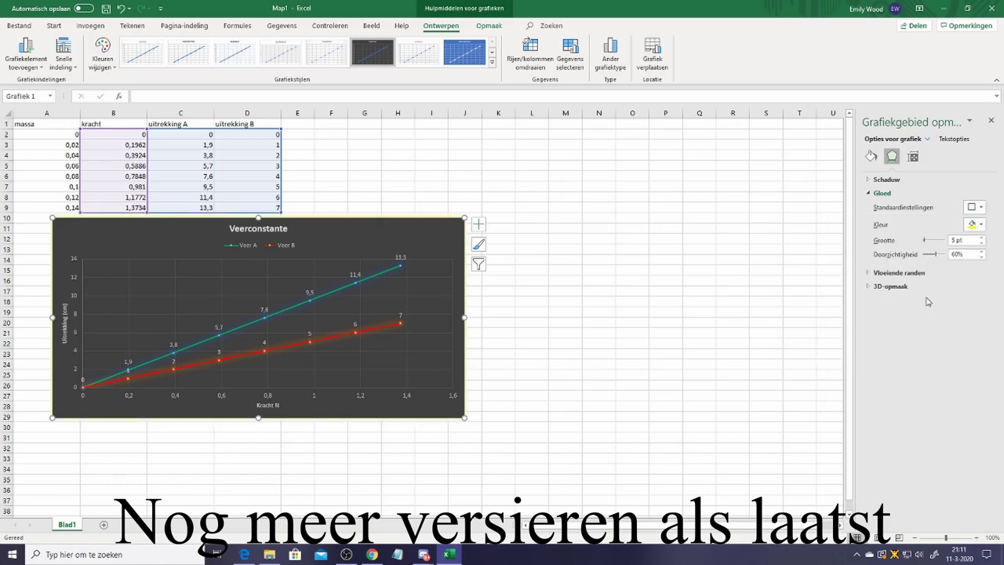
# Try dark grey and dark blue as the glow colour of the chart area.
pyautogui.click(979, 224)
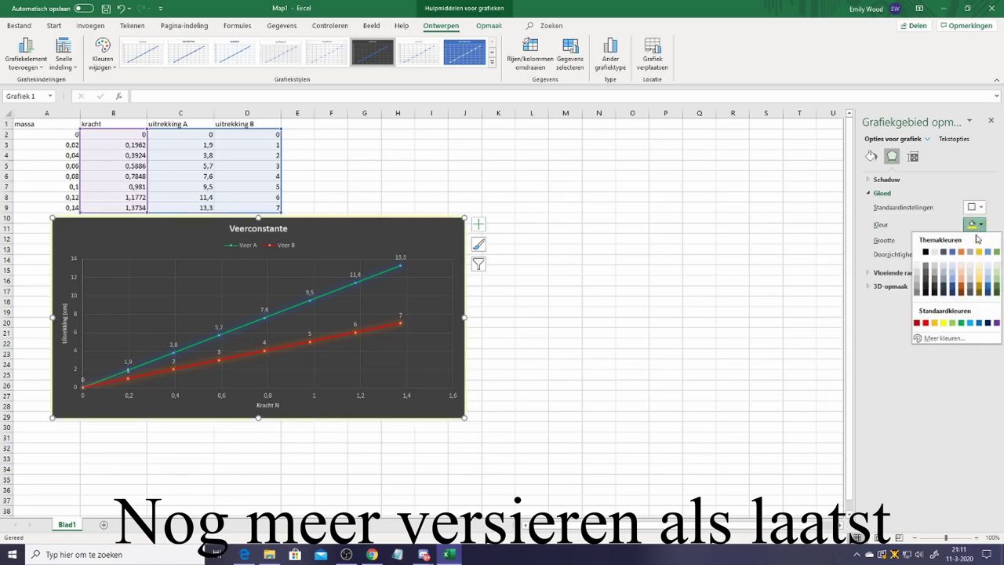
pyautogui.click(970, 290)
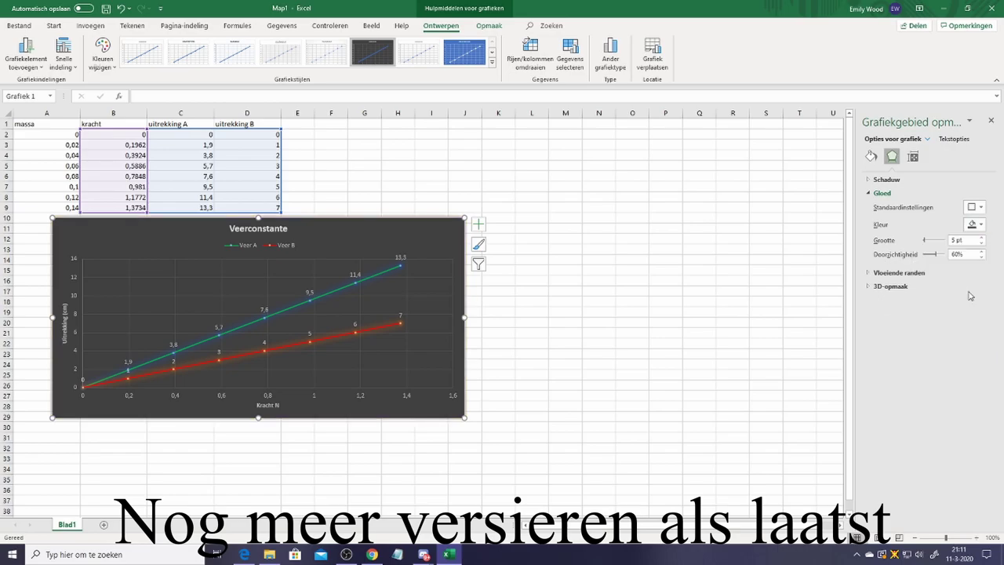
pyautogui.click(977, 225)
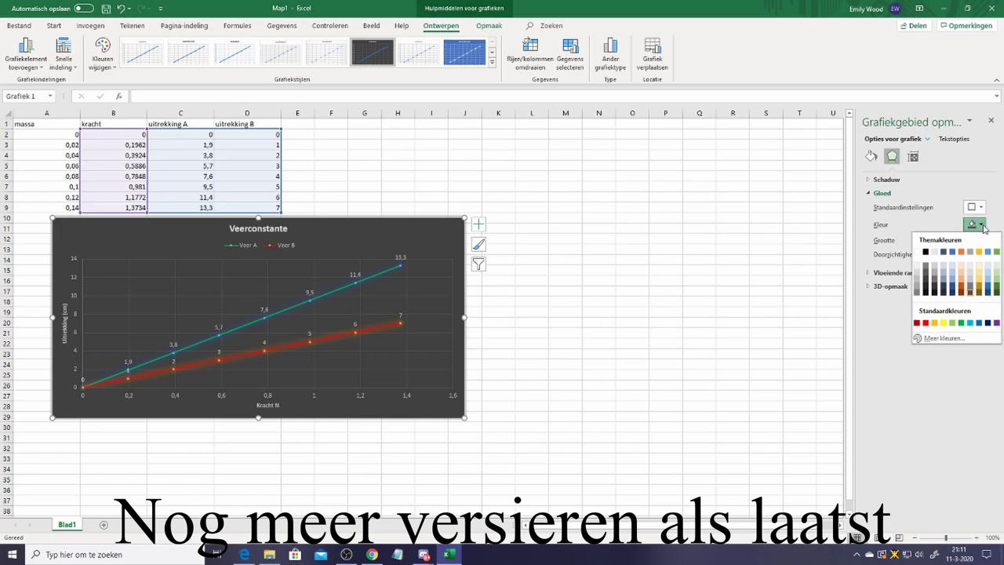
pyautogui.click(986, 290)
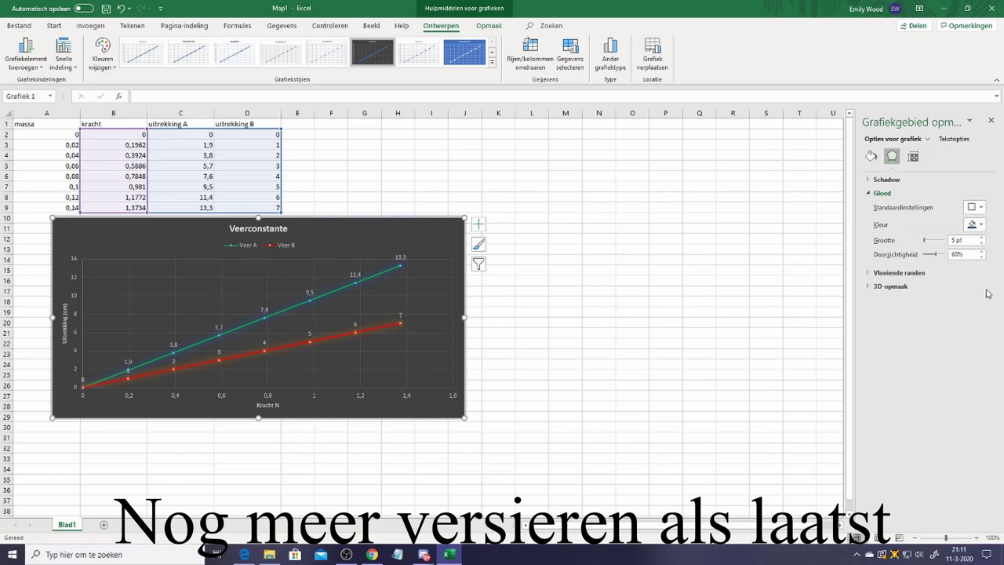
# Give the chart area a shadow in a dark theme colour.
pyautogui.click(912, 156)
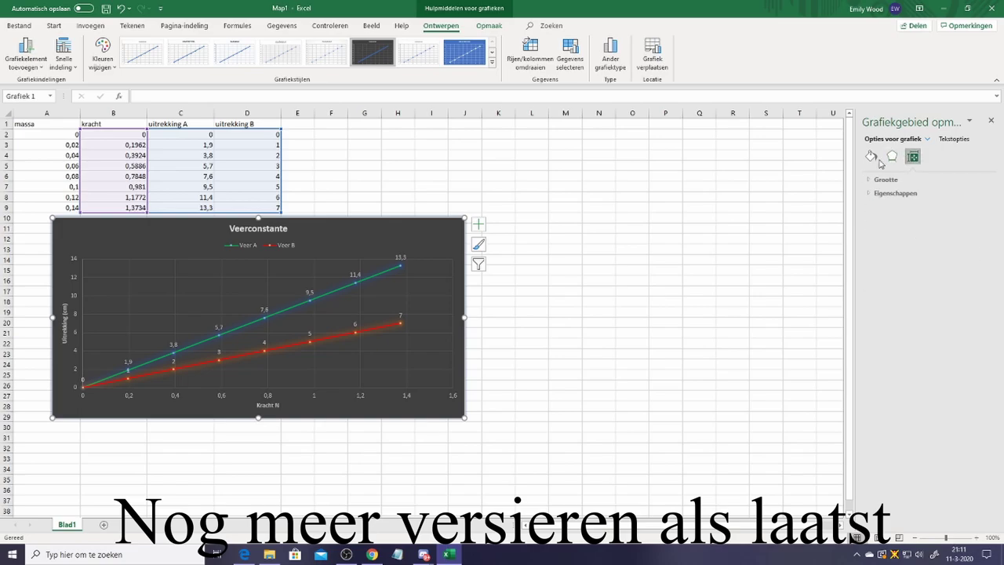
pyautogui.click(892, 157)
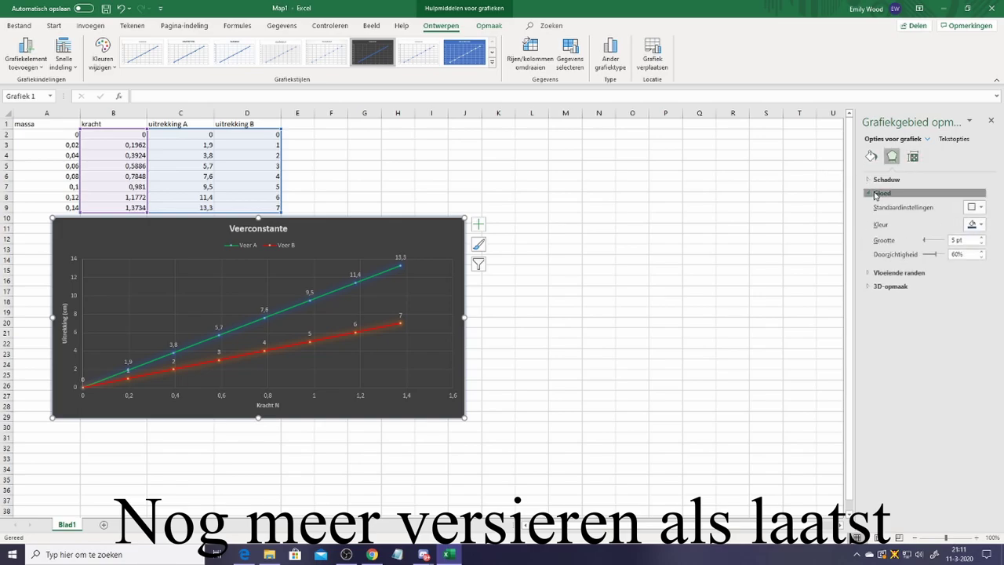
pyautogui.click(871, 192)
pyautogui.click(870, 179)
pyautogui.click(975, 210)
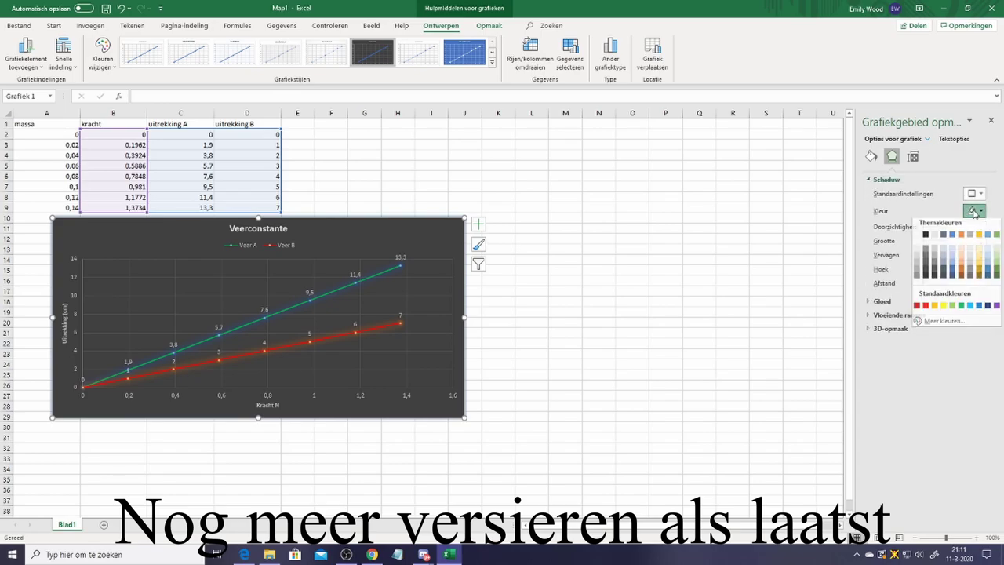
pyautogui.click(946, 281)
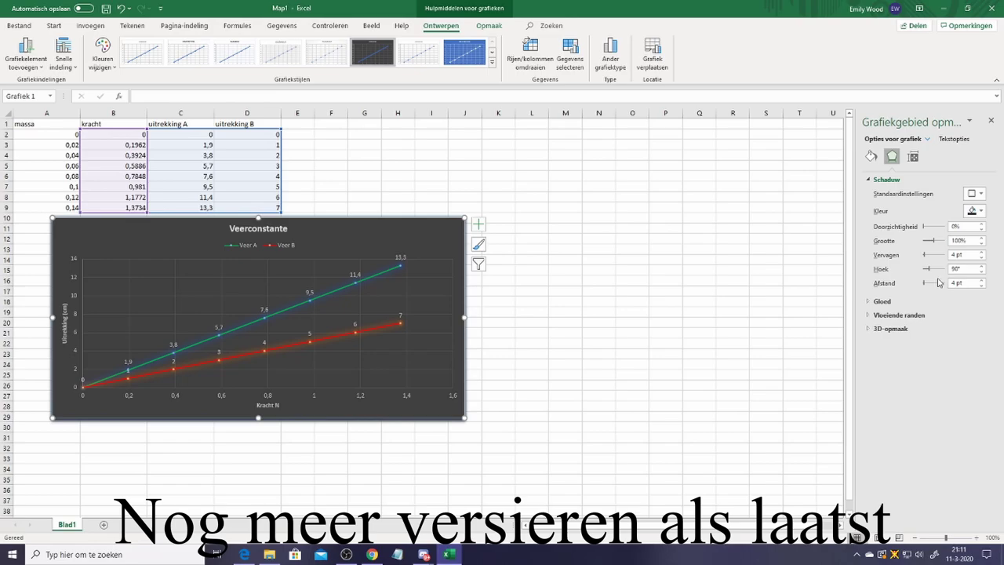
# Set the chart area's glow colour to white.
pyautogui.click(880, 183)
pyautogui.click(882, 192)
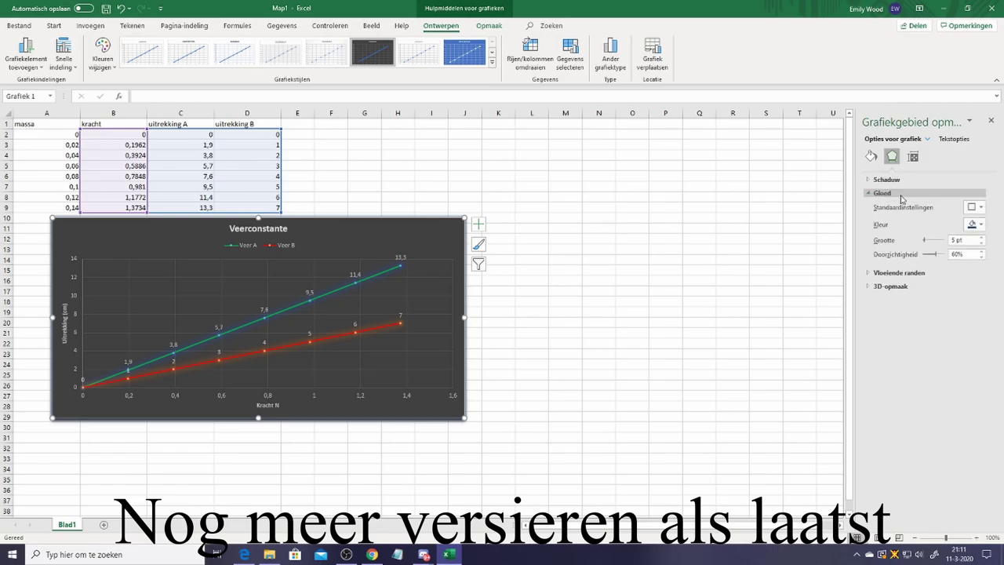
pyautogui.click(973, 223)
pyautogui.click(918, 257)
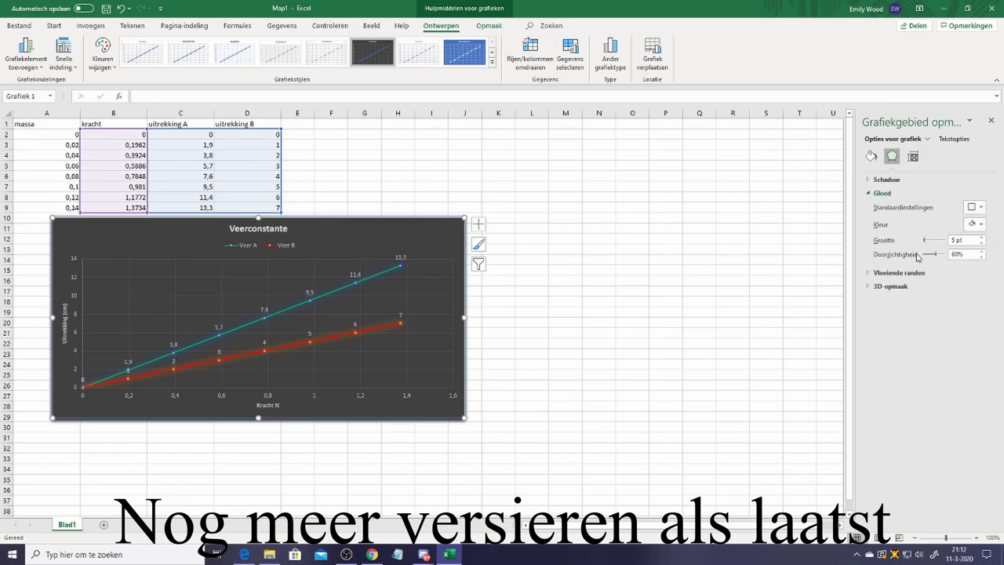
# Apply the 5 pt soft edges preset (Vloeiende randen) to the chart area.
pyautogui.click(872, 193)
pyautogui.click(898, 207)
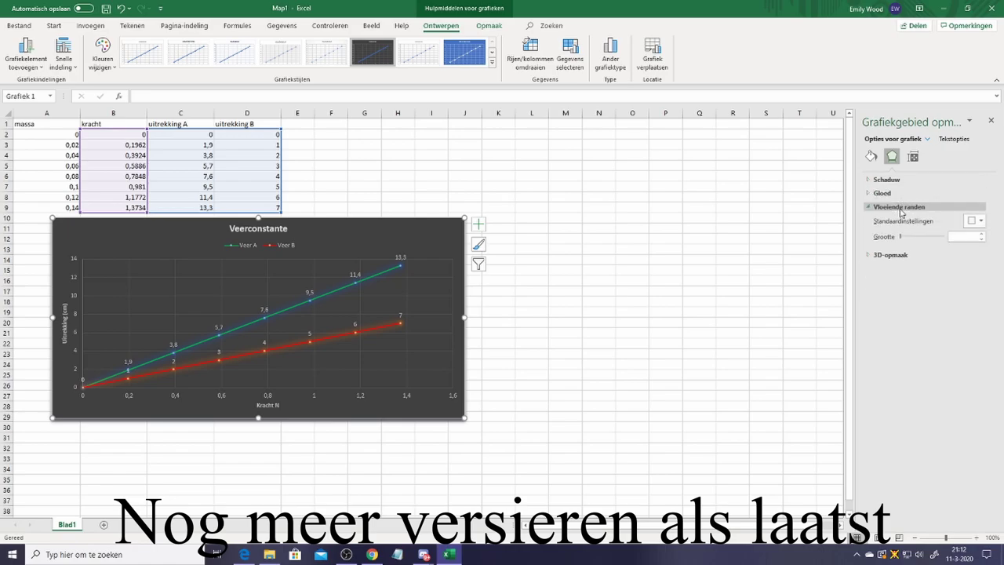
pyautogui.click(979, 220)
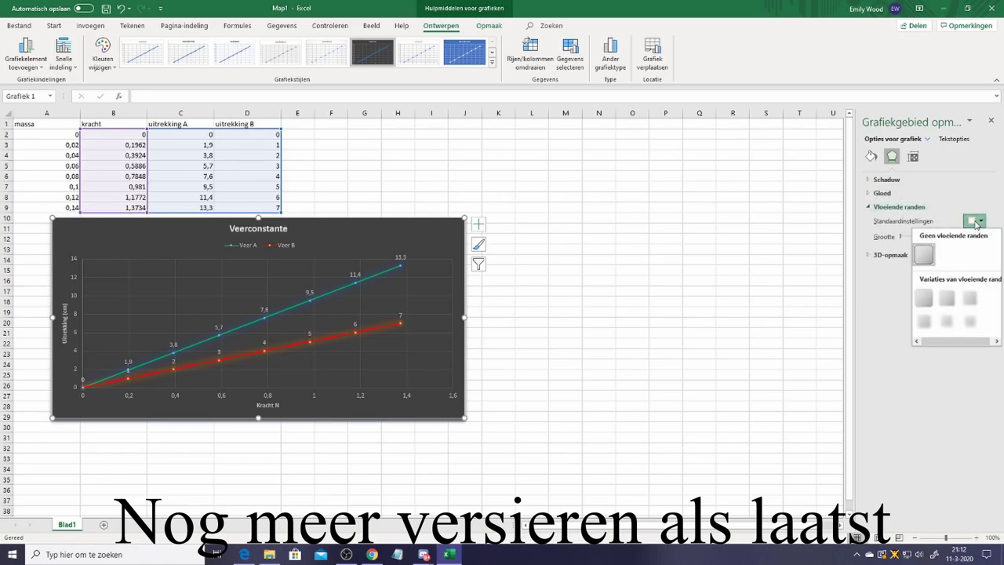
pyautogui.click(970, 299)
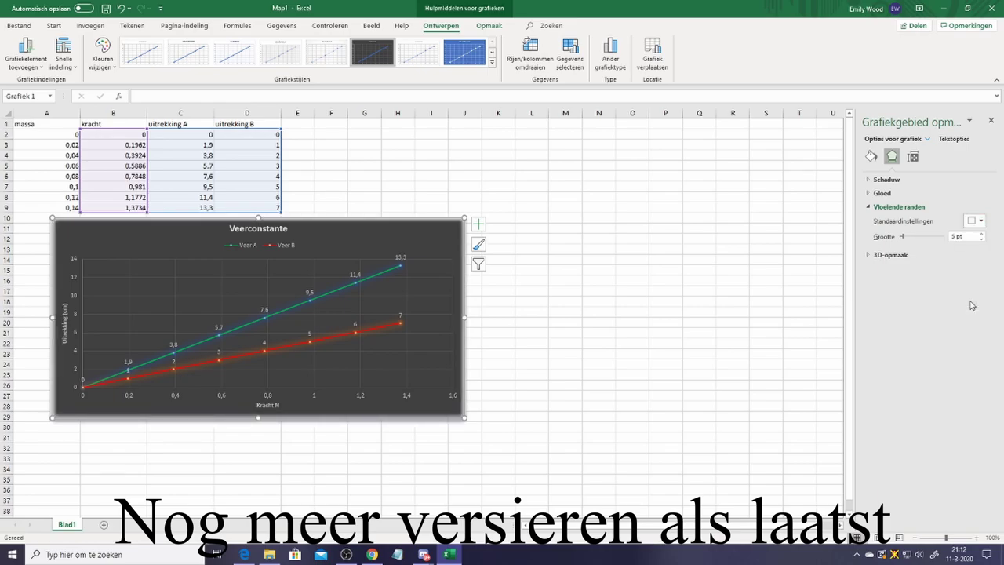
pyautogui.click(893, 257)
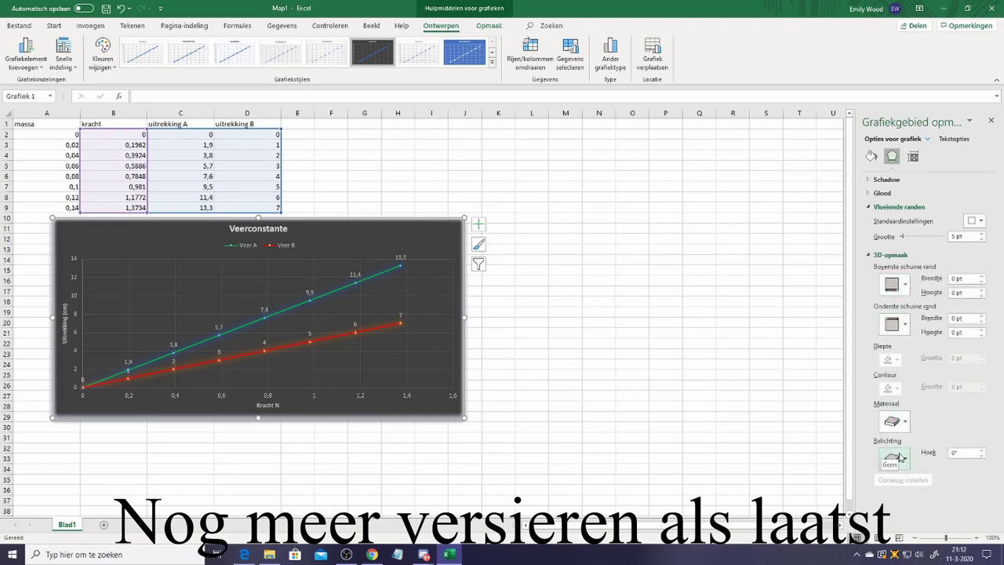
pyautogui.click(890, 255)
pyautogui.click(894, 206)
pyautogui.click(871, 157)
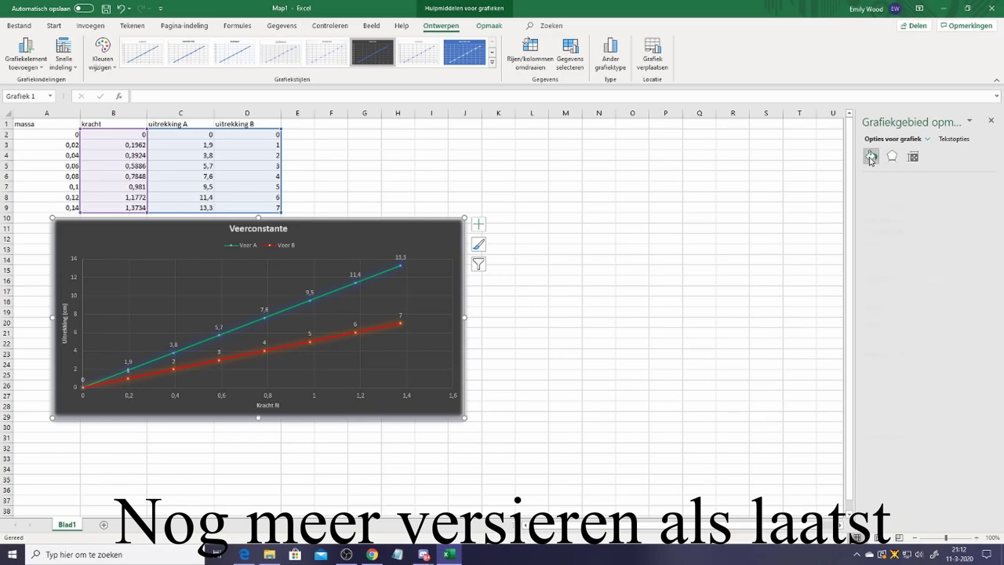
# Deselect the chart to view its decorated look, and select the chart area again.
pyautogui.click(434, 332)
pyautogui.click(523, 323)
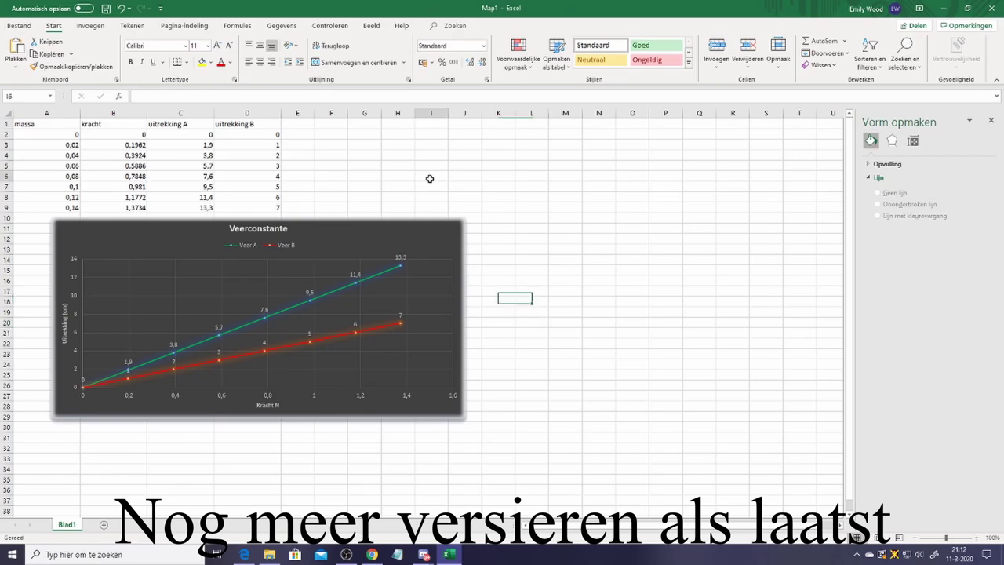
pyautogui.click(431, 240)
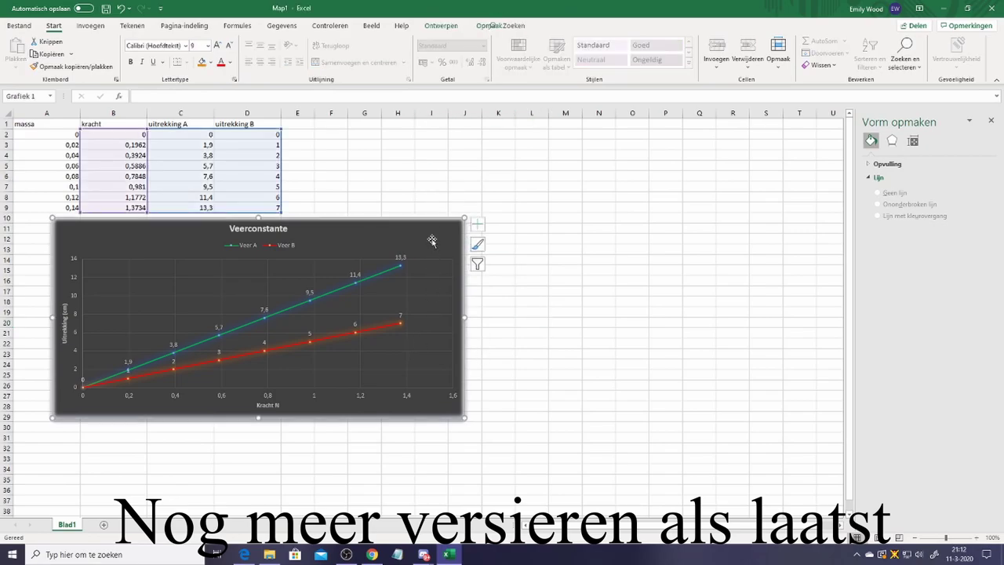